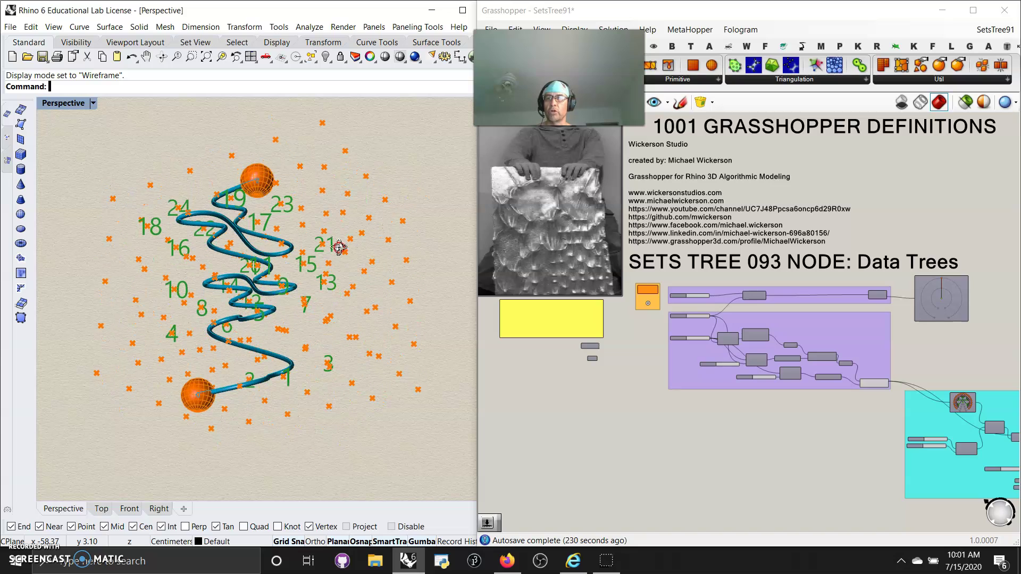
# Step: Limit the Grasshopper preview to selected components and set the Perspective viewport's display mode to Shaded
pyautogui.moveTo(330, 323); pyautogui.dragTo(298, 309, button='right')
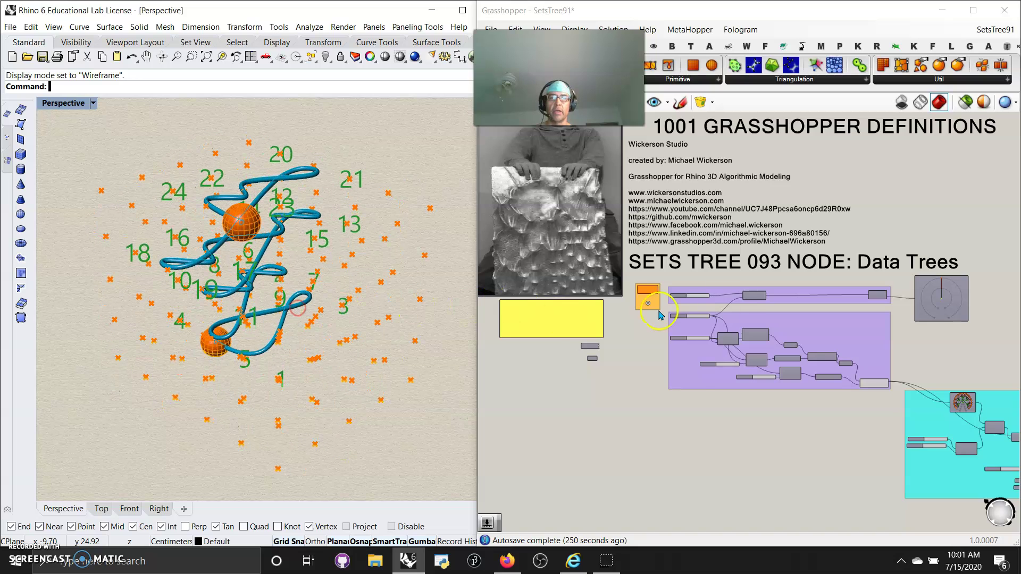
pyautogui.scroll(5, 782, 296)
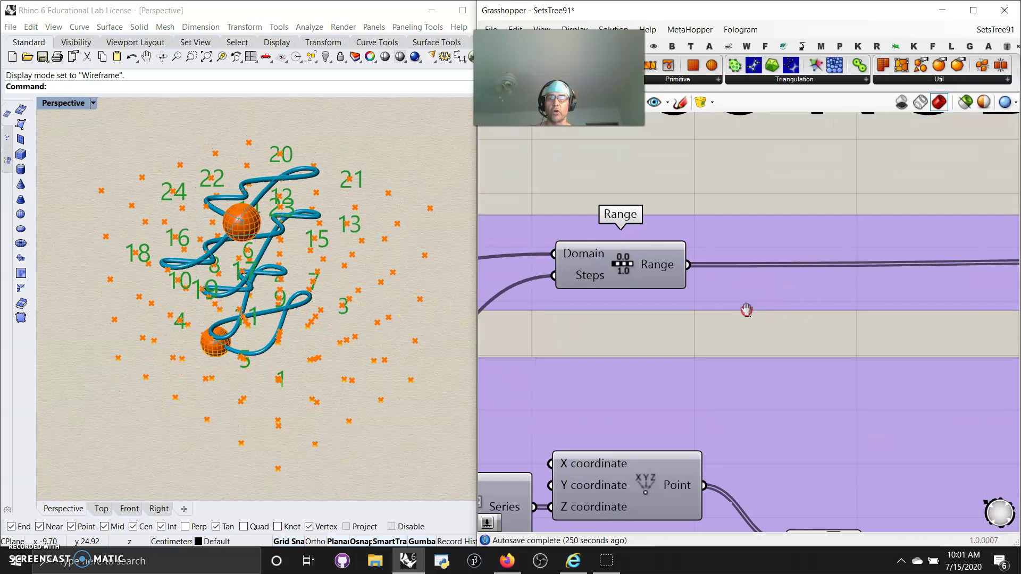
pyautogui.moveTo(746, 310); pyautogui.dragTo(664, 322, button='right')
pyautogui.click(965, 101)
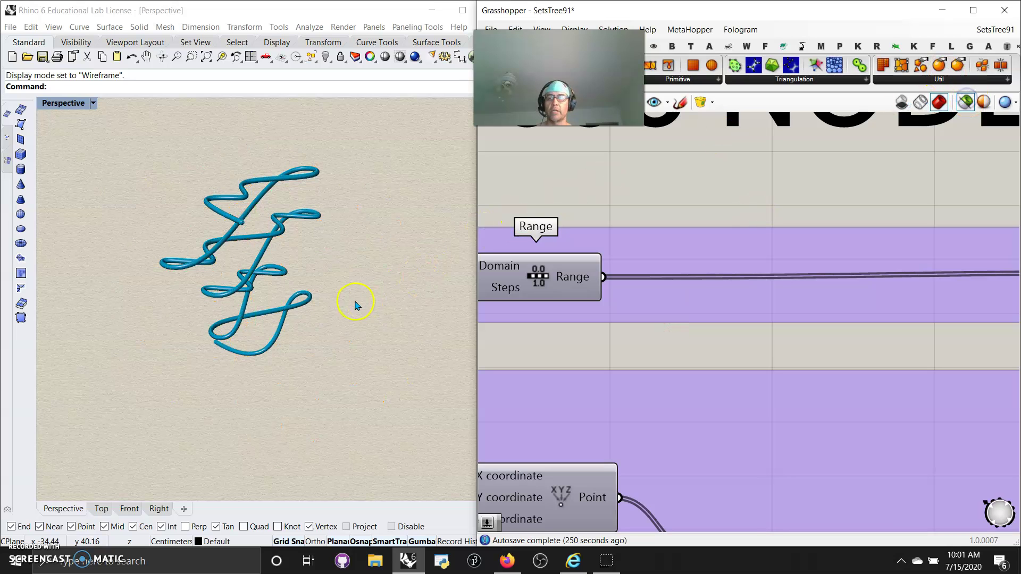
pyautogui.click(84, 104)
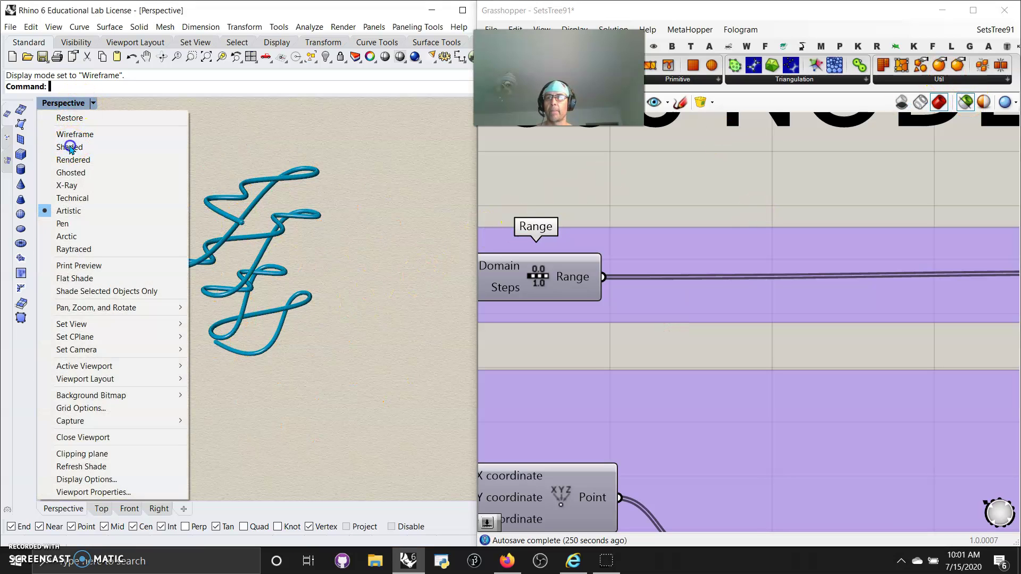
pyautogui.click(68, 144)
pyautogui.scroll(-1, 784, 194)
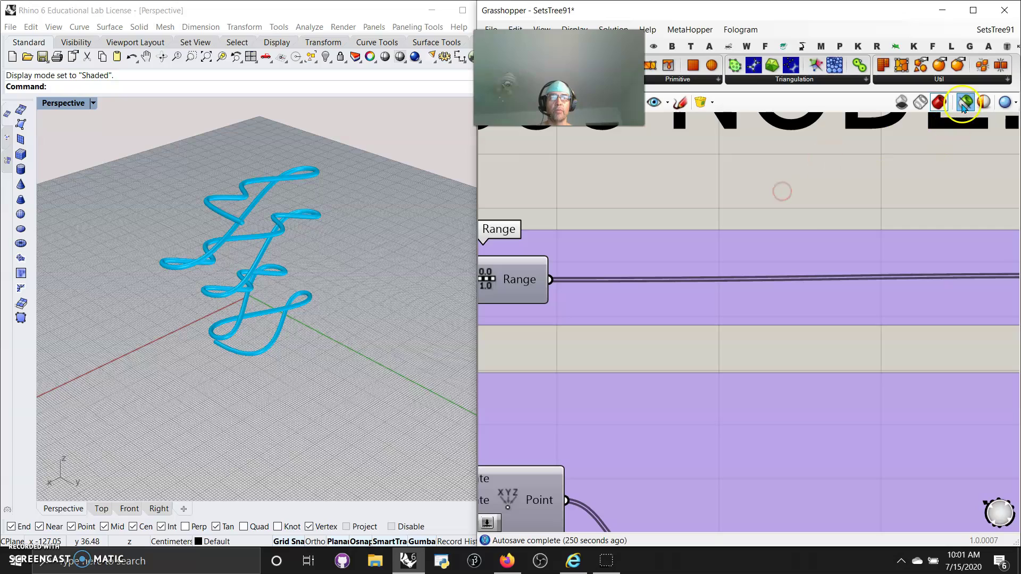
# Step: Select the GhPython Script component and review its nested-loop point code in the script editor
pyautogui.scroll(-3, 776, 206)
pyautogui.scroll(4, 686, 250)
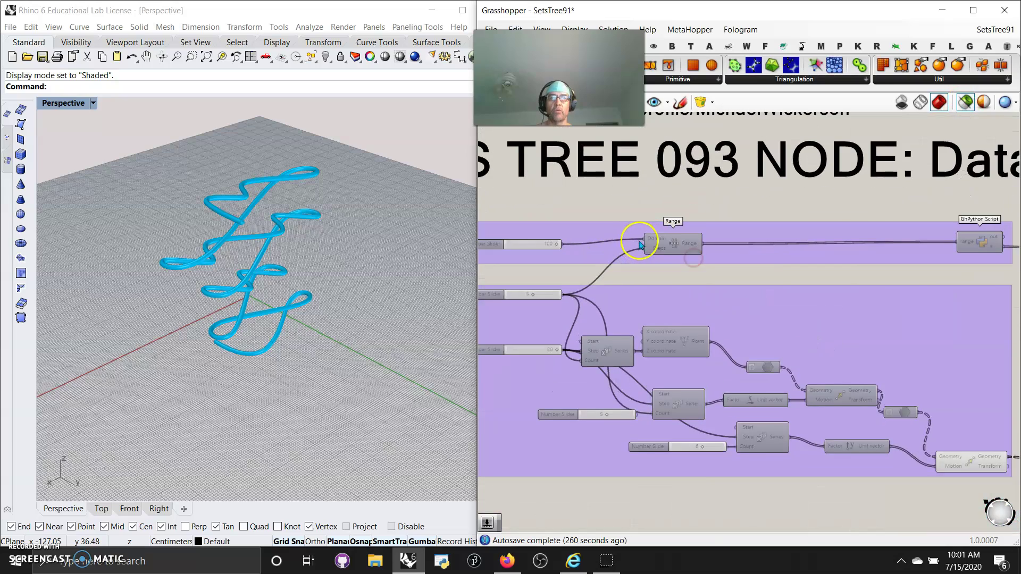
pyautogui.click(813, 260)
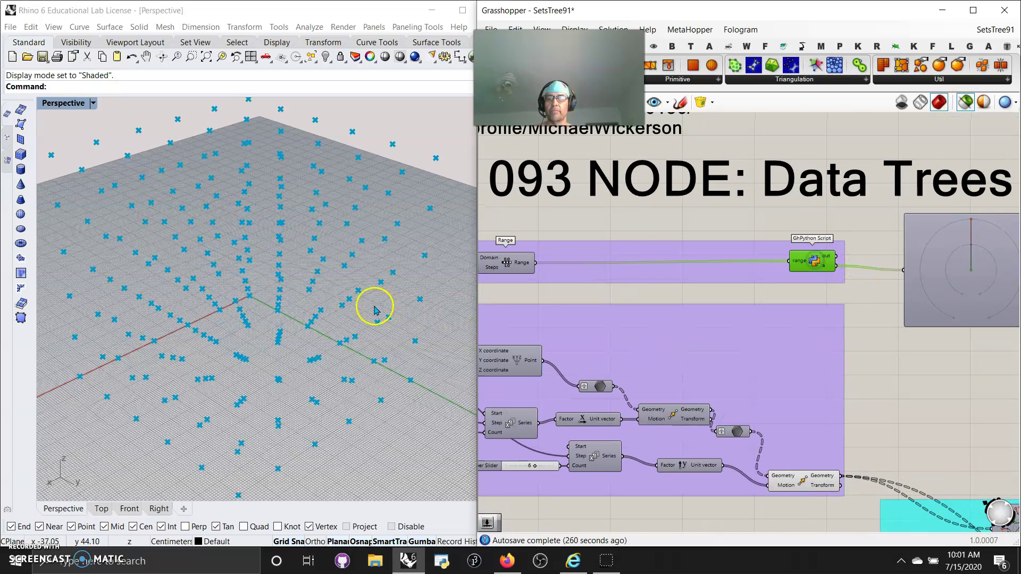
pyautogui.doubleClick(812, 260)
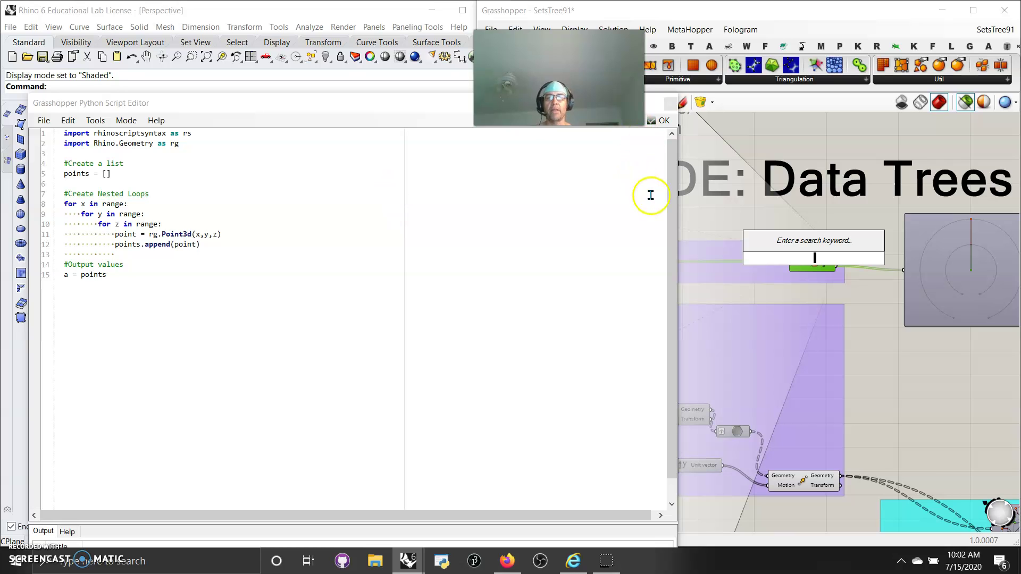
pyautogui.moveTo(641, 85); pyautogui.dragTo(469, 55)
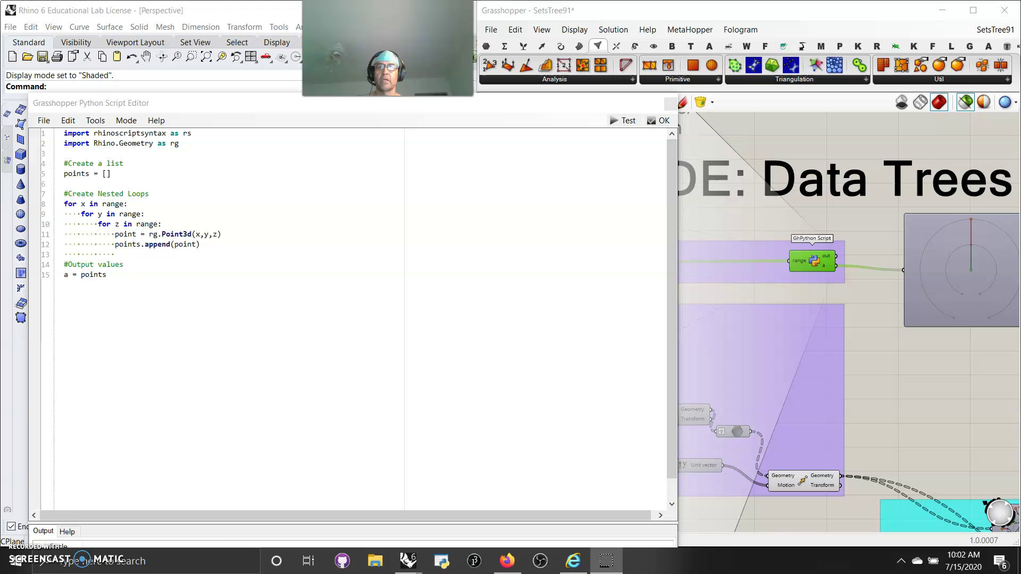
pyautogui.click(660, 121)
pyautogui.scroll(4, 880, 358)
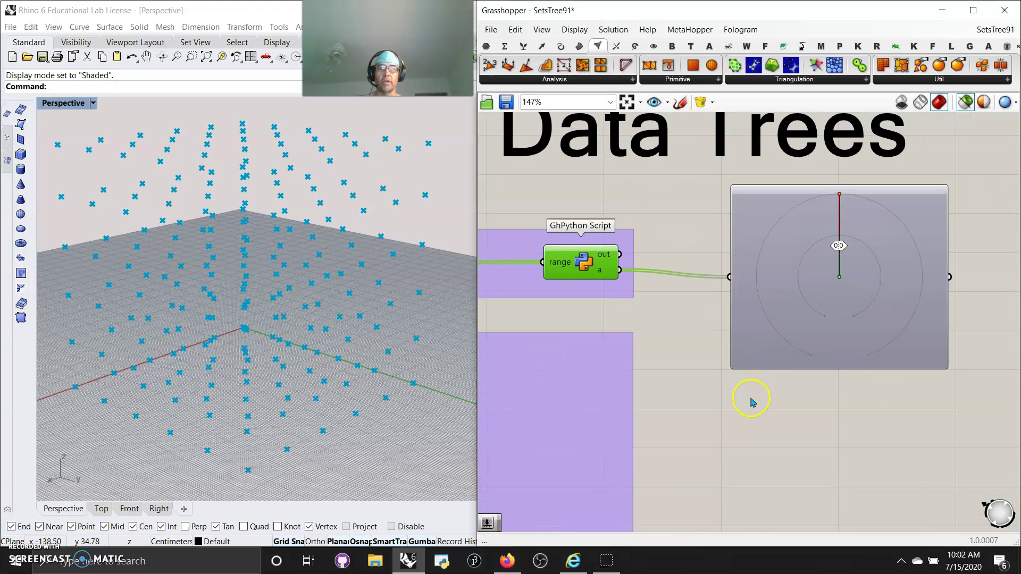
# Step: Preview the points of the Construct Point component and of the first Move component driven by Unit X
pyautogui.scroll(-5, 751, 402)
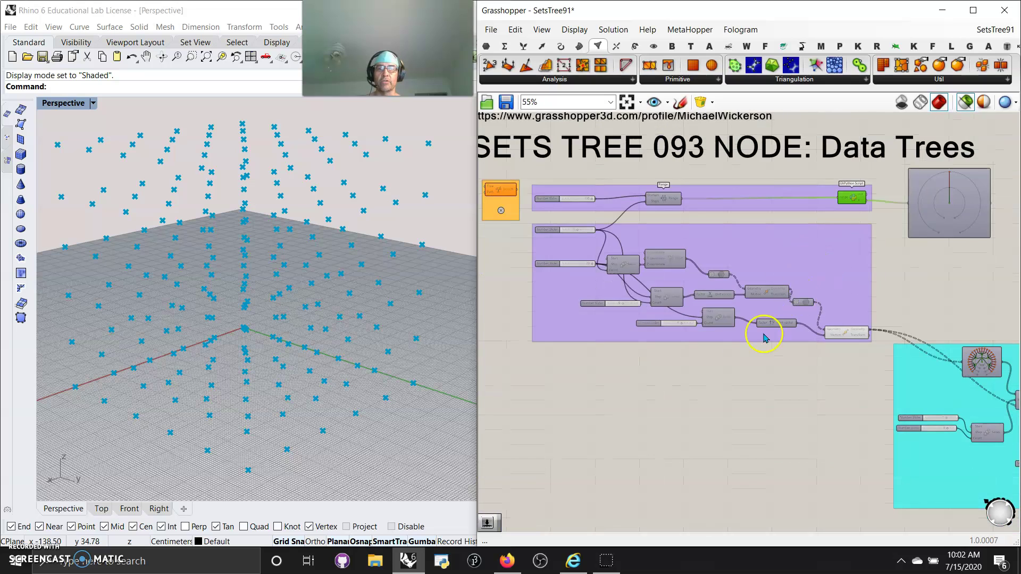
pyautogui.scroll(4, 709, 354)
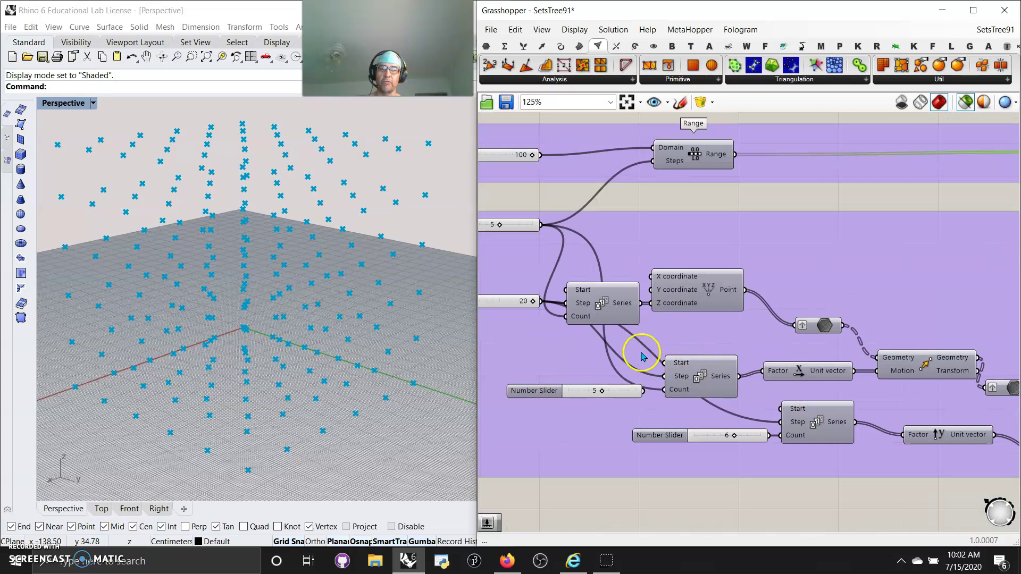
pyautogui.click(689, 292)
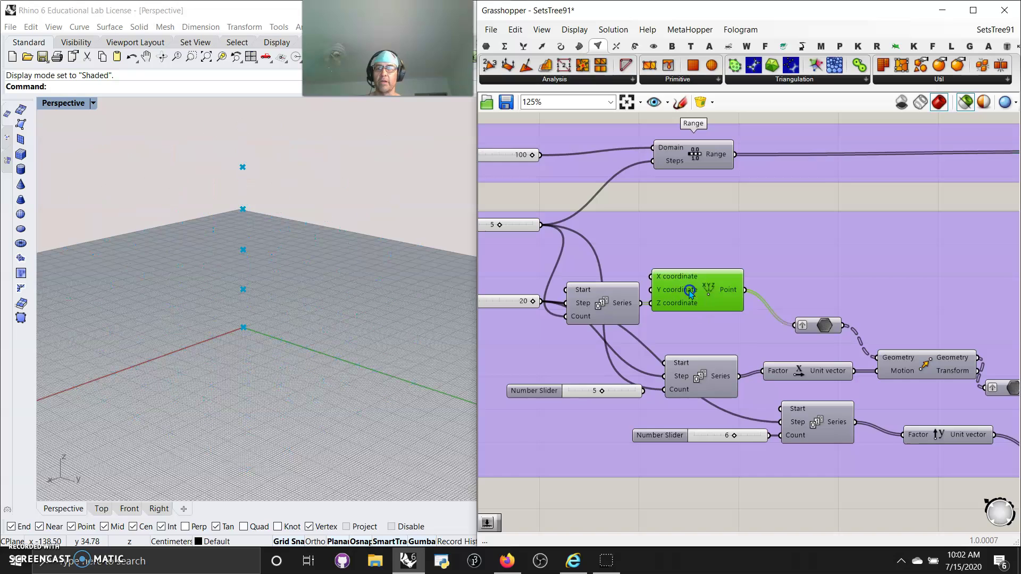
pyautogui.scroll(-3, 686, 324)
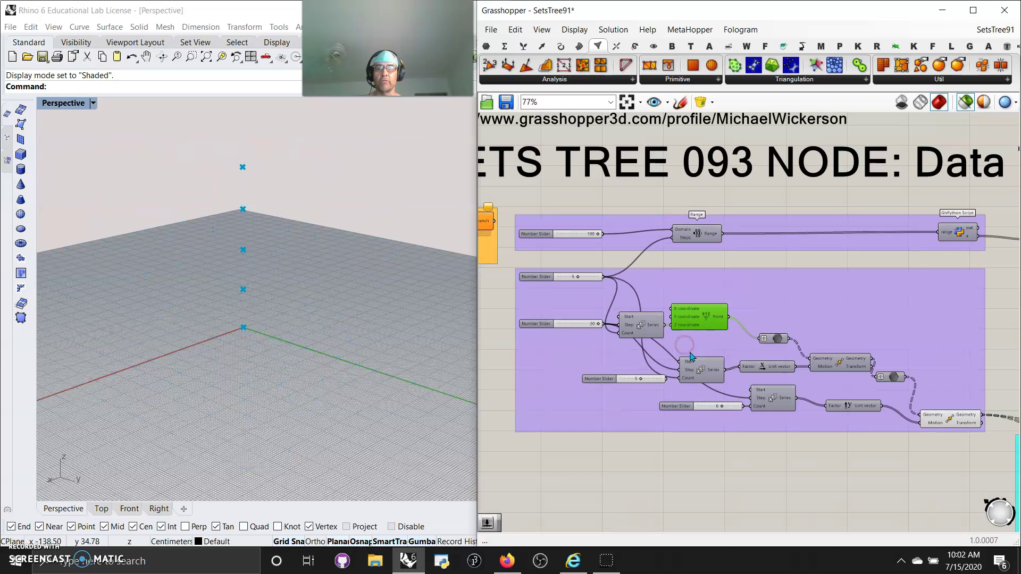
pyautogui.click(806, 346)
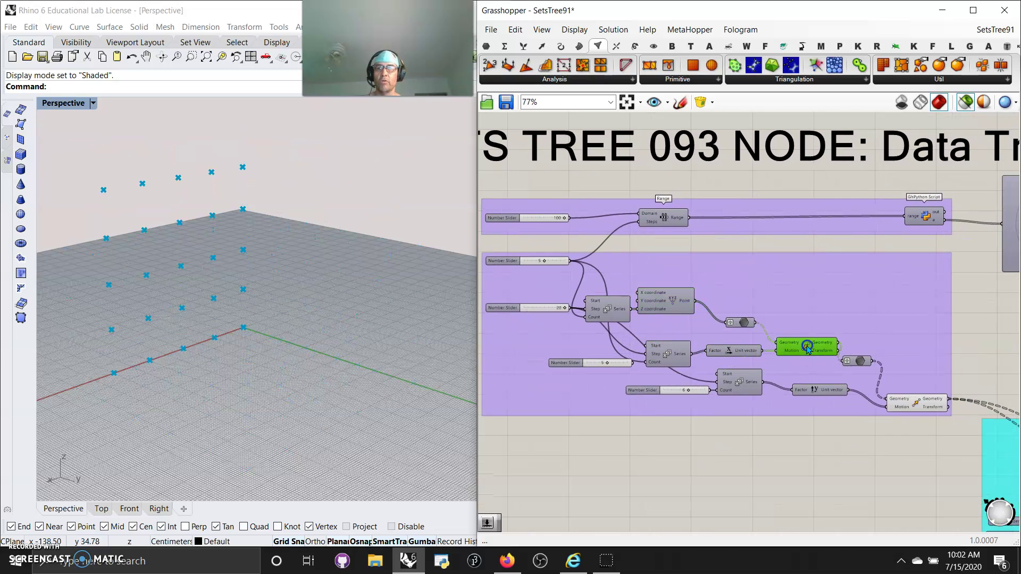
pyautogui.click(244, 369)
pyautogui.moveTo(244, 368); pyautogui.dragTo(228, 381, button='right')
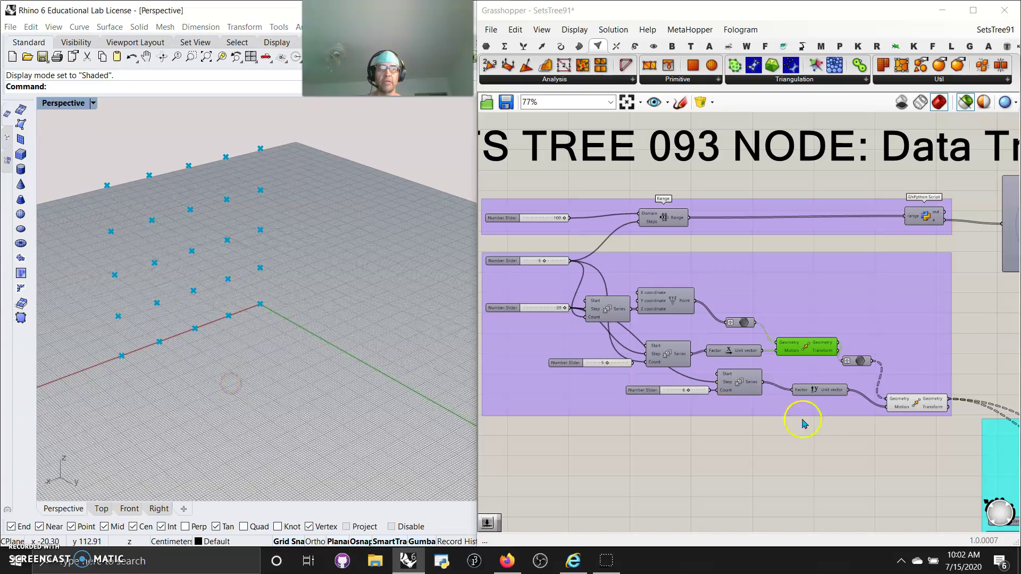
# Step: Preview the 3D point grid of the second Move component driven by Unit Y, viewing it from another angle
pyautogui.moveTo(803, 417); pyautogui.dragTo(656, 423, button='right')
pyautogui.click(792, 403)
pyautogui.click(358, 383)
pyautogui.moveTo(357, 383); pyautogui.dragTo(364, 371, button='right')
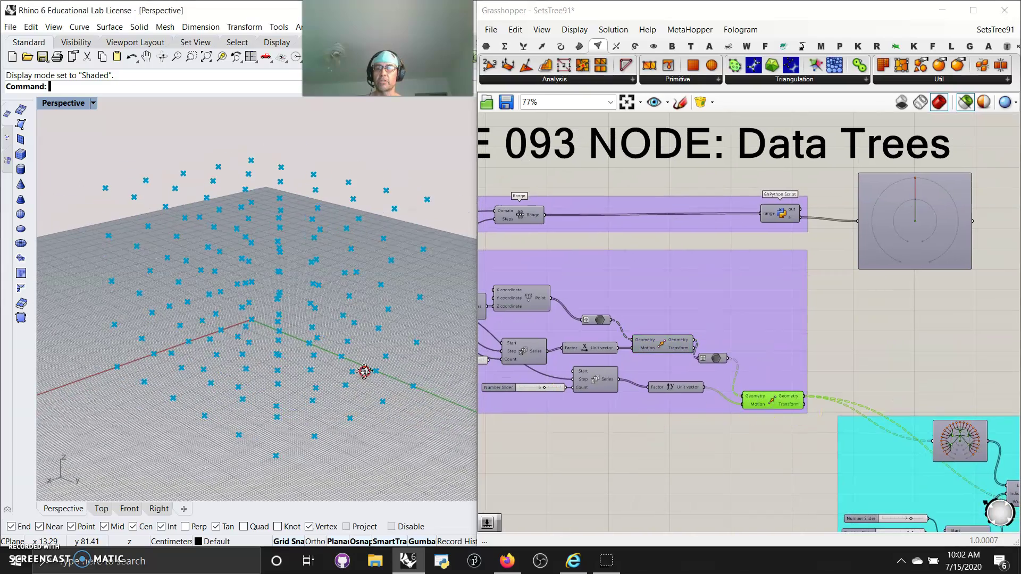
# Step: Enlarge the first Param Viewer in the cyan group and reposition it so its tree is easier to read
pyautogui.moveTo(723, 419); pyautogui.dragTo(579, 388, button='right')
pyautogui.moveTo(808, 375); pyautogui.dragTo(933, 462)
pyautogui.scroll(5, 789, 299)
pyautogui.moveTo(749, 339); pyautogui.dragTo(729, 383)
pyautogui.scroll(-5, 715, 330)
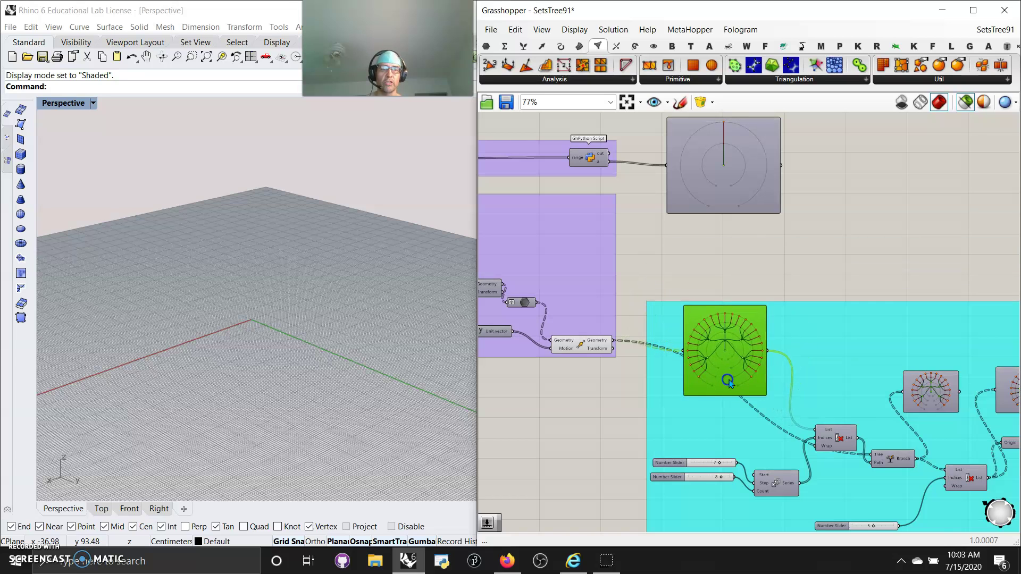
# Step: Move the enlarged Param Viewer to above the first Cull Index component in the cyan group
pyautogui.moveTo(729, 382); pyautogui.dragTo(729, 305, button='right')
pyautogui.scroll(4, 729, 305)
pyautogui.moveTo(825, 280); pyautogui.dragTo(569, 301, button='right')
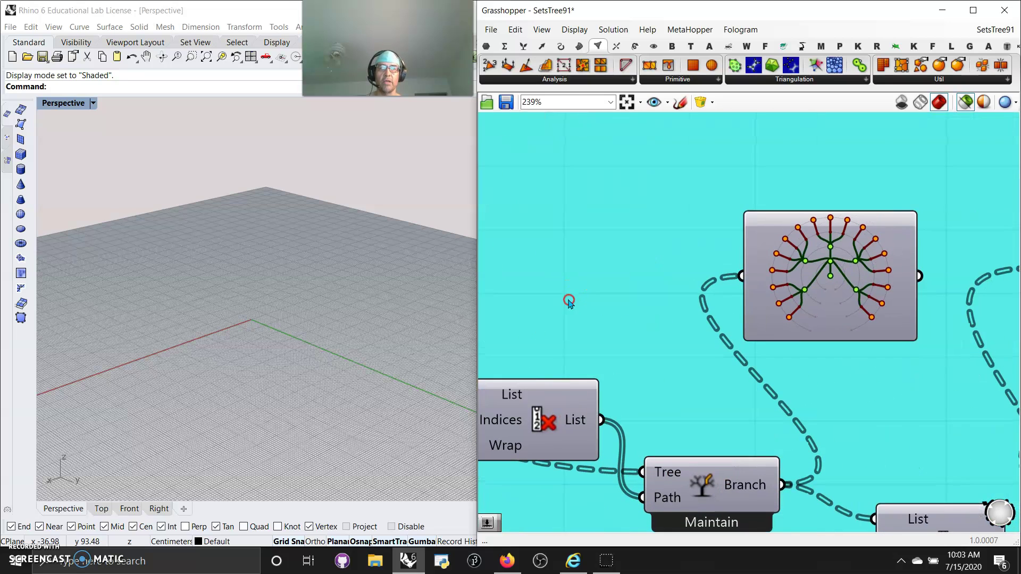
pyautogui.scroll(-5, 585, 307)
pyautogui.moveTo(620, 290); pyautogui.dragTo(705, 299)
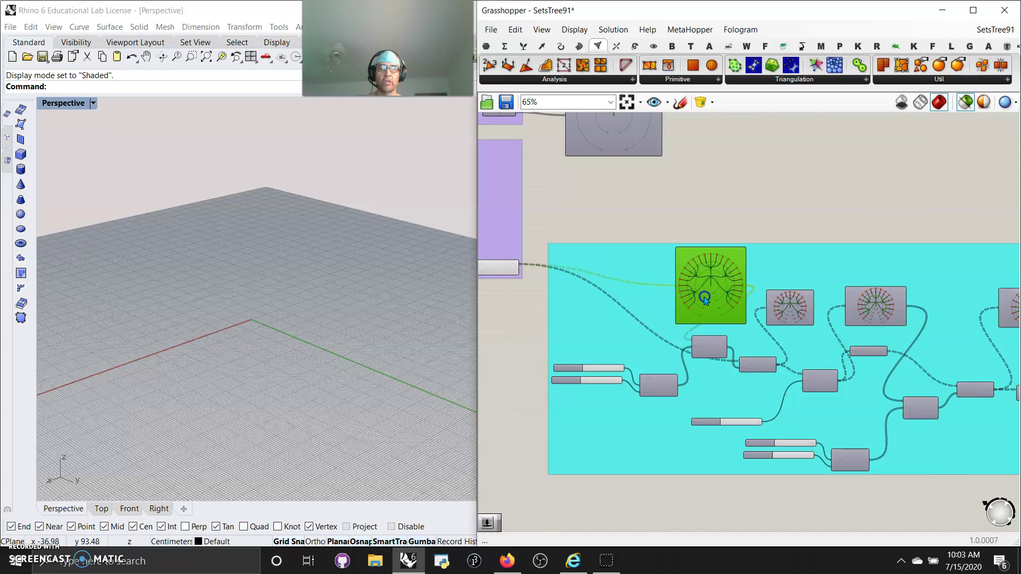
# Step: Examine and compare the branch structures in the first three Param Viewers of the cyan group
pyautogui.scroll(4, 731, 317)
pyautogui.moveTo(729, 292); pyautogui.dragTo(838, 372, button='right')
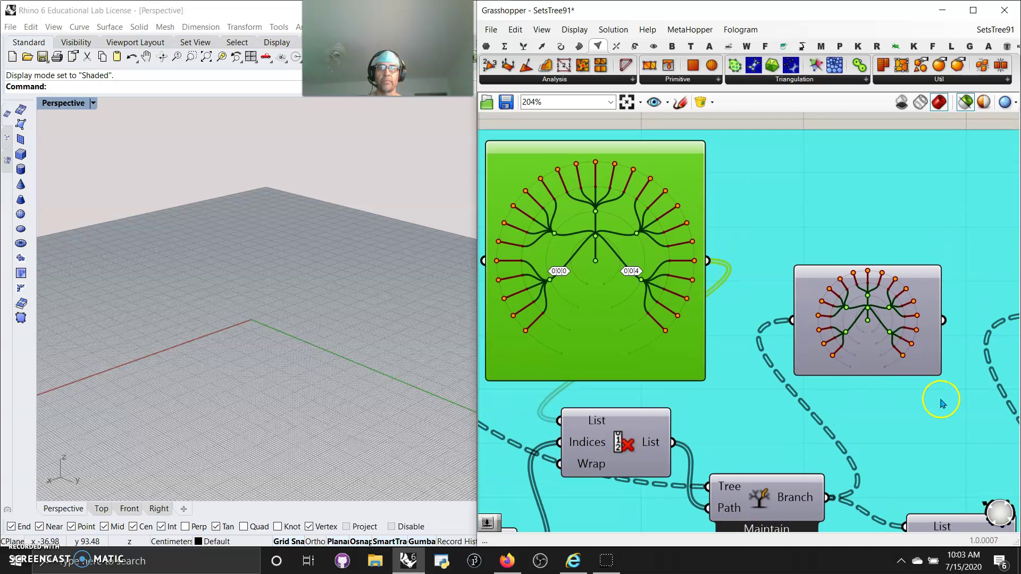
pyautogui.moveTo(938, 404); pyautogui.dragTo(599, 376, button='right')
pyautogui.moveTo(891, 366); pyautogui.dragTo(468, 319, button='right')
pyautogui.click(626, 270)
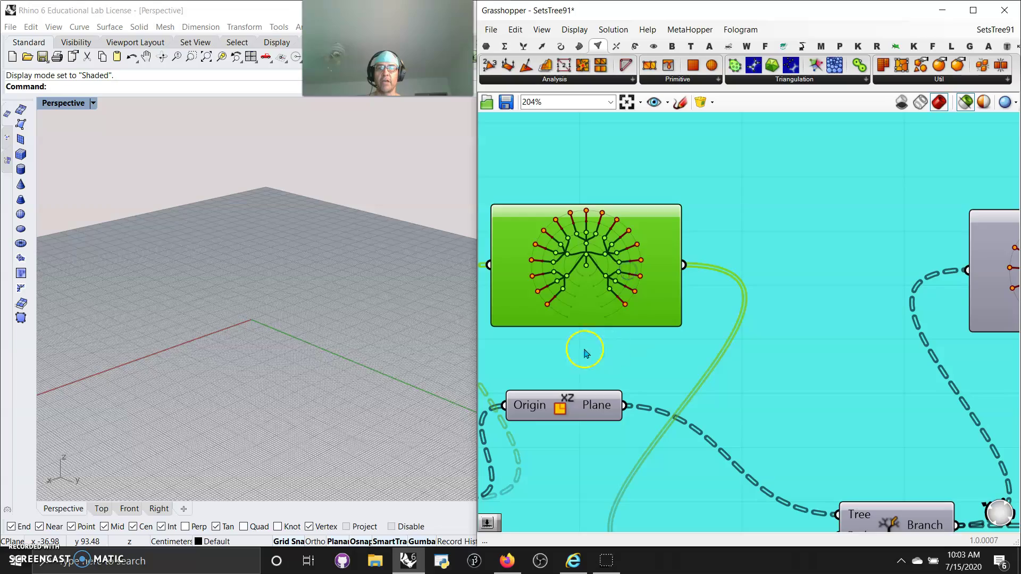
pyautogui.scroll(-6, 586, 354)
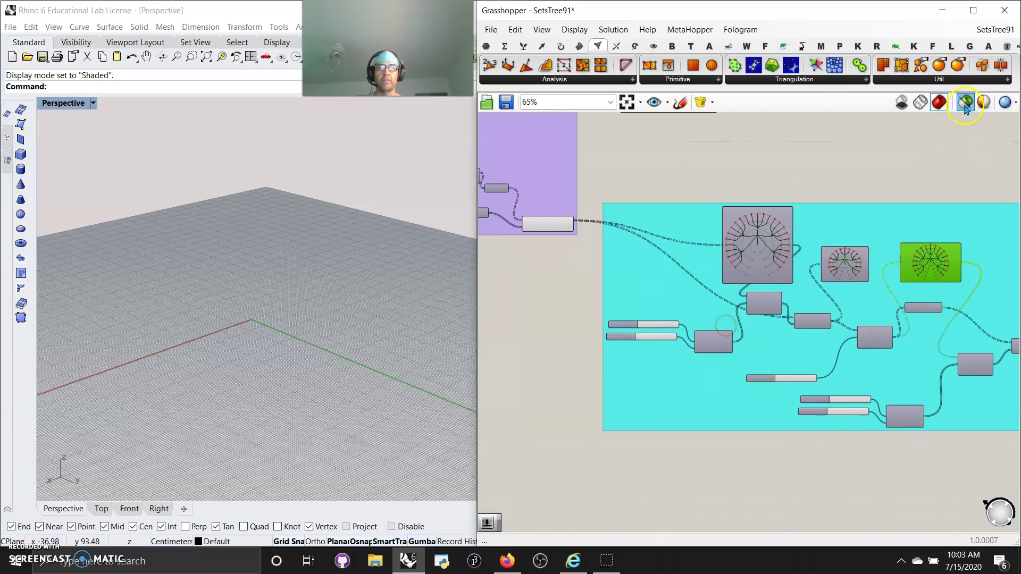
# Step: Turn off the selected-only preview and select the last Move component to highlight its points among all geometry
pyautogui.click(966, 104)
pyautogui.click(321, 339)
pyautogui.moveTo(321, 339); pyautogui.dragTo(283, 349, button='right')
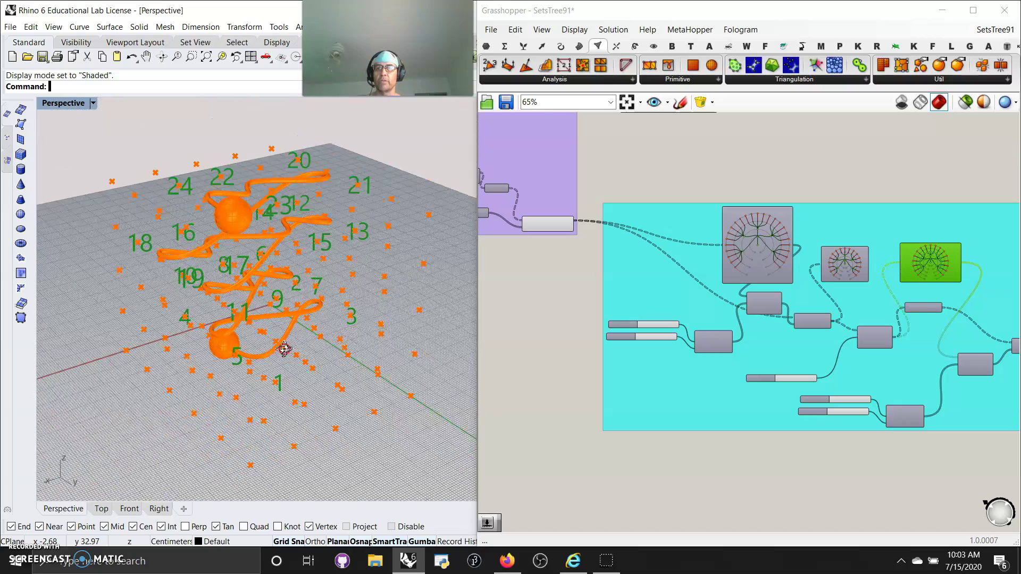
pyautogui.moveTo(548, 305); pyautogui.dragTo(785, 343, button='right')
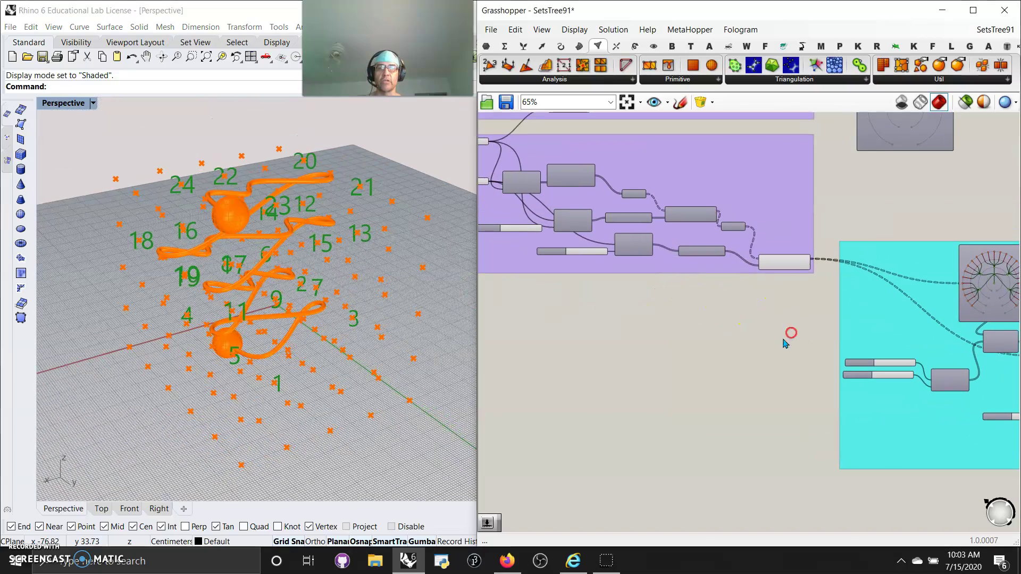
pyautogui.click(799, 264)
pyautogui.moveTo(326, 353); pyautogui.dragTo(305, 362, button='right')
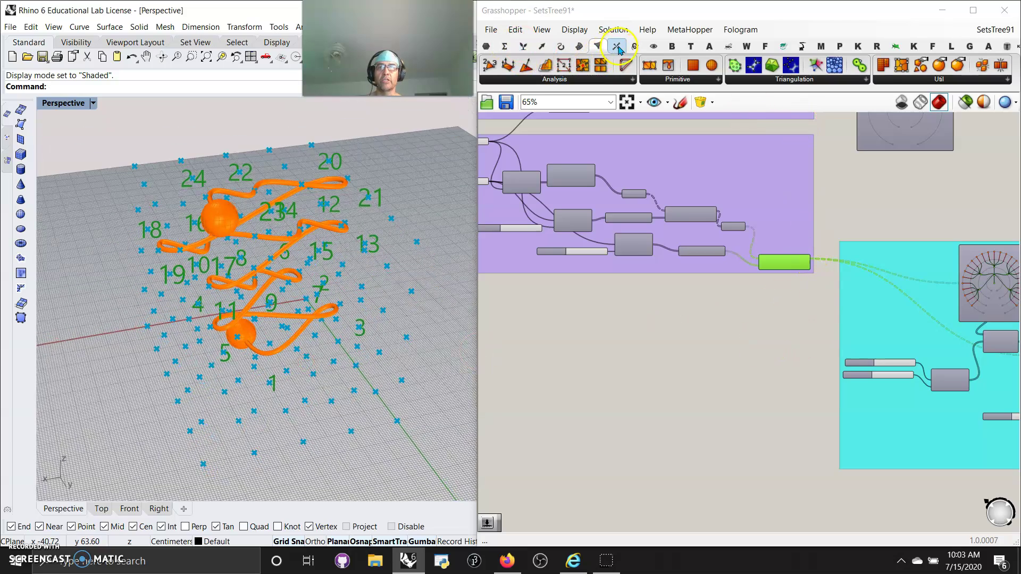
# Step: Place a Point List component above the cyan group and connect the last Move's Geometry output to its Points input
pyautogui.click(651, 46)
pyautogui.moveTo(856, 65); pyautogui.dragTo(856, 211)
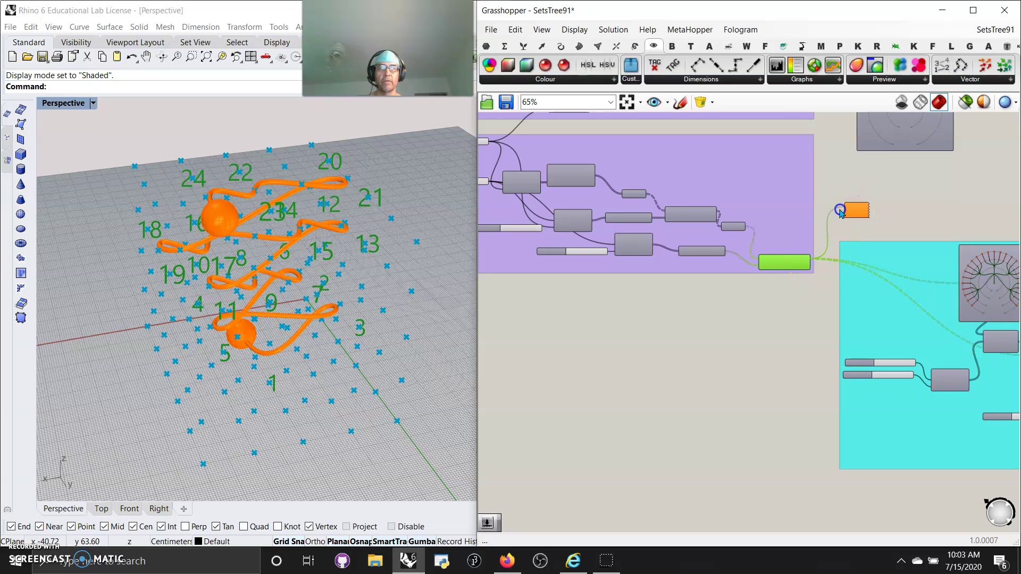
pyautogui.moveTo(840, 211); pyautogui.dragTo(840, 211)
pyautogui.scroll(5, 841, 213)
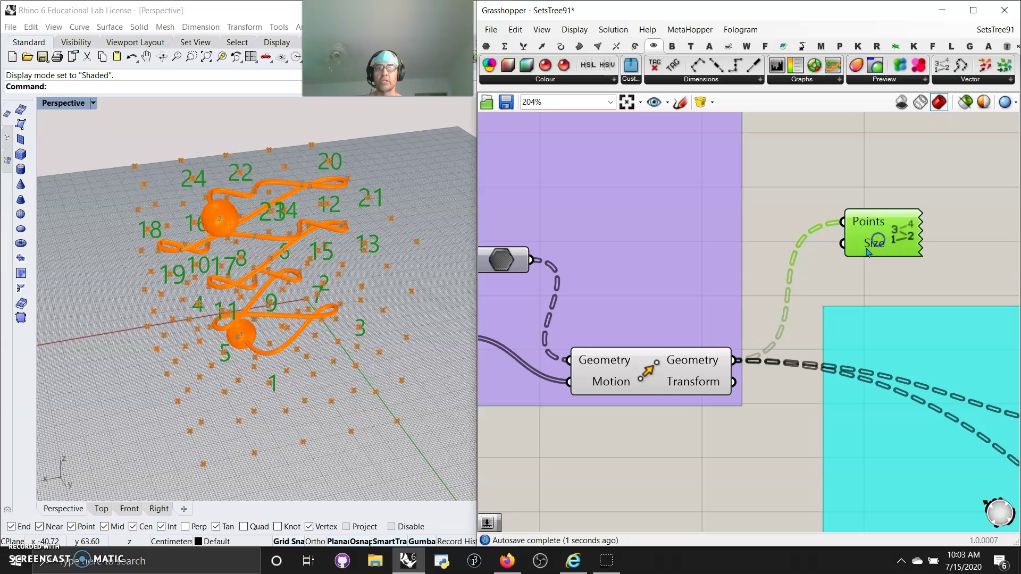
# Step: Add a number slider set to 6, connect it to the Point List's Size input, and inspect the point index labels
pyautogui.doubleClick(690, 232)
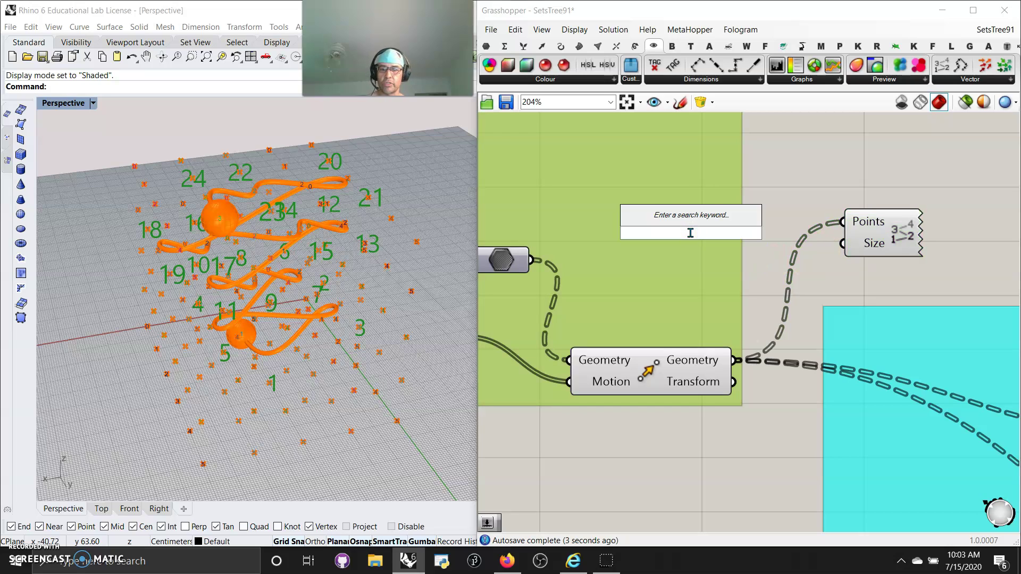
pyautogui.write('6')
pyautogui.press('Return')
pyautogui.moveTo(798, 231); pyautogui.dragTo(844, 243)
pyautogui.moveTo(627, 233); pyautogui.dragTo(586, 213)
pyautogui.moveTo(319, 333); pyautogui.dragTo(226, 426, button='right')
pyautogui.moveTo(382, 409); pyautogui.dragTo(228, 364, button='right')
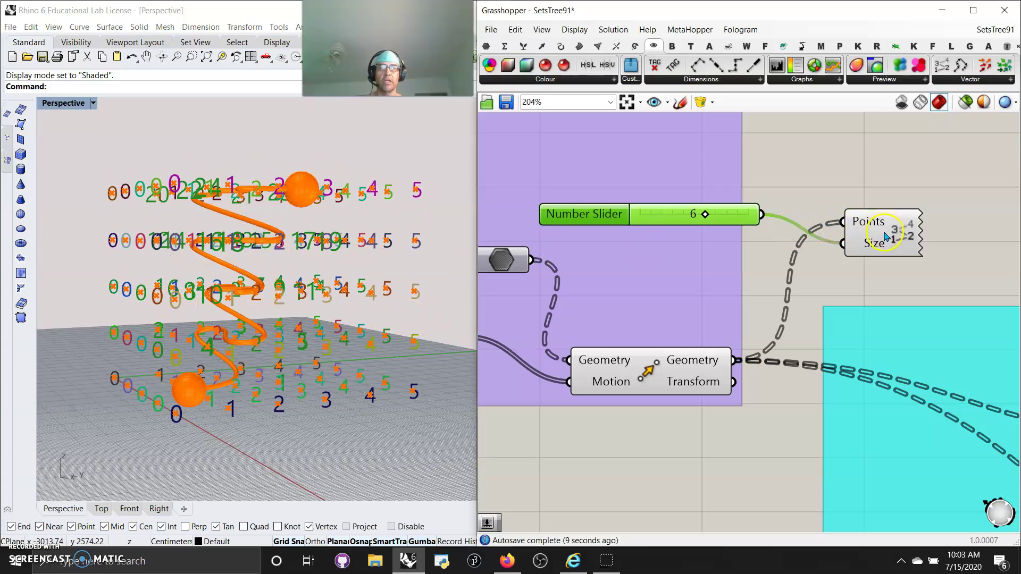
# Step: Shift the Point List component slightly and turn off its preview
pyautogui.moveTo(884, 227); pyautogui.dragTo(880, 245)
pyautogui.rightClick(877, 248)
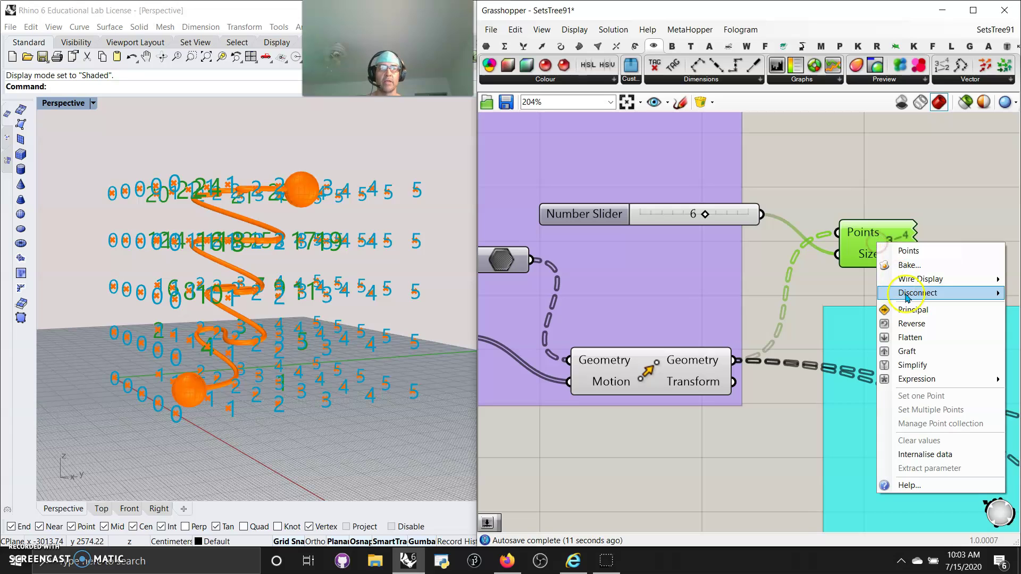
pyautogui.rightClick(872, 208)
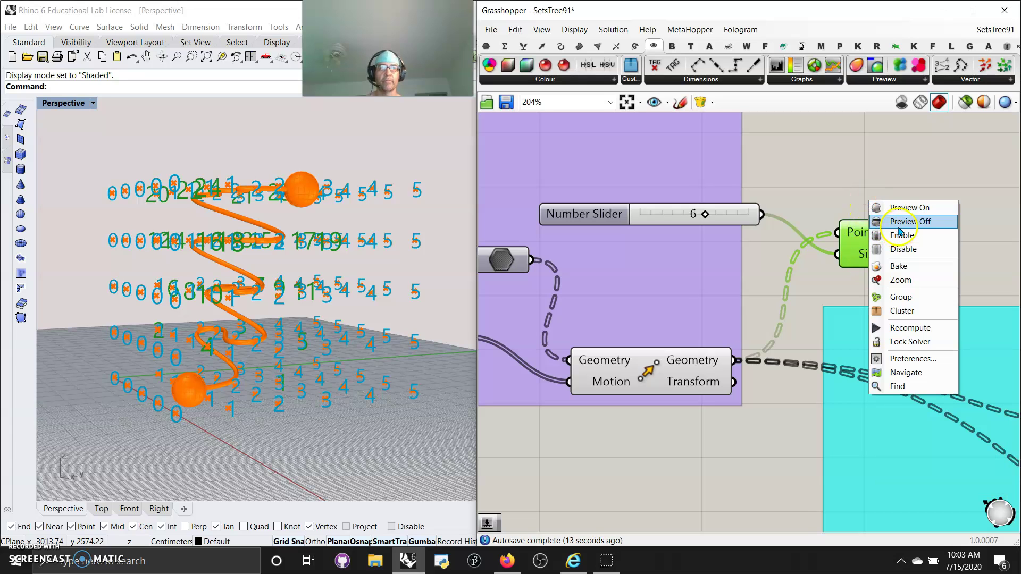
pyautogui.click(899, 224)
pyautogui.scroll(-4, 803, 298)
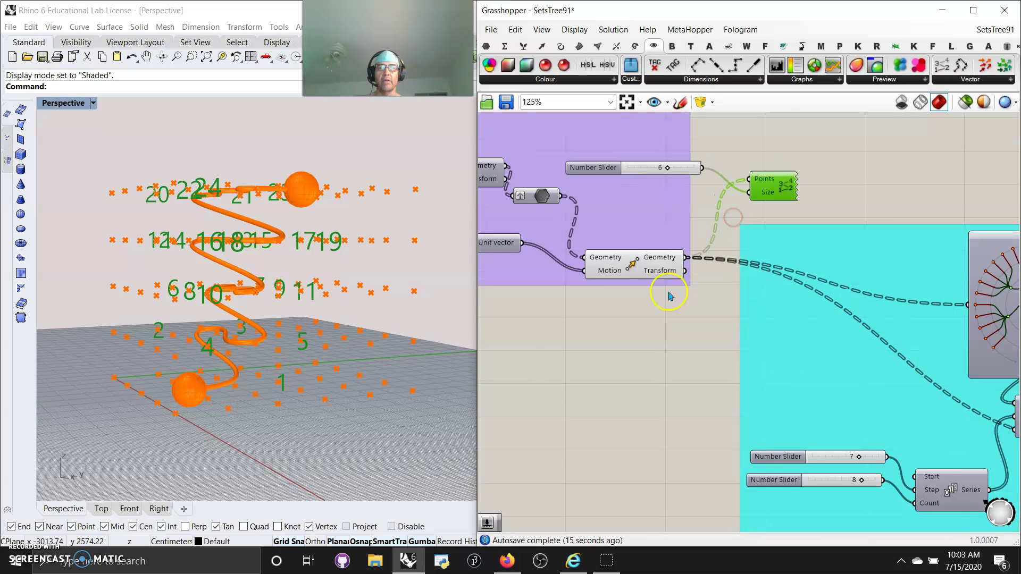
# Step: Move the large Param Viewer away from the second viewer, clearing space above the first Cull Index component
pyautogui.moveTo(824, 341); pyautogui.dragTo(612, 334, button='right')
pyautogui.moveTo(681, 397); pyautogui.dragTo(565, 305, button='right')
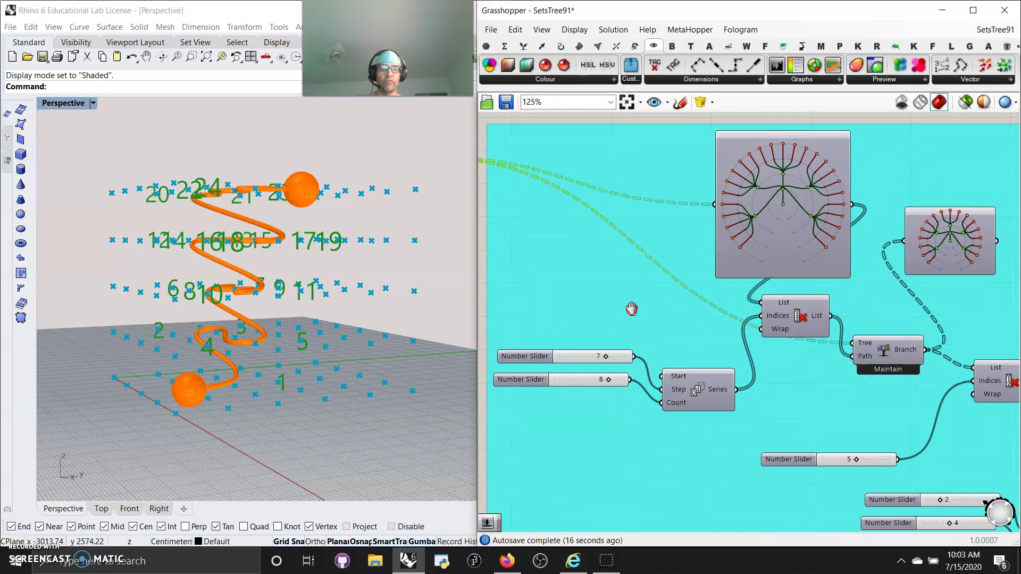
pyautogui.click(740, 219)
pyautogui.moveTo(740, 219); pyautogui.dragTo(738, 217)
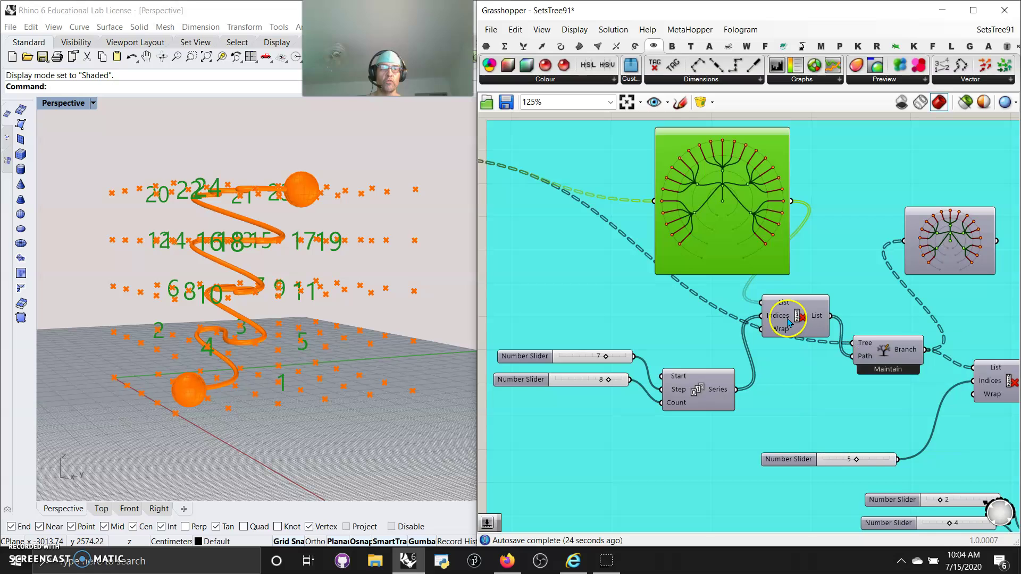
# Step: Move the first Cull Index component down beside the Series component and inspect the second viewer's branch paths
pyautogui.moveTo(801, 317); pyautogui.dragTo(799, 372)
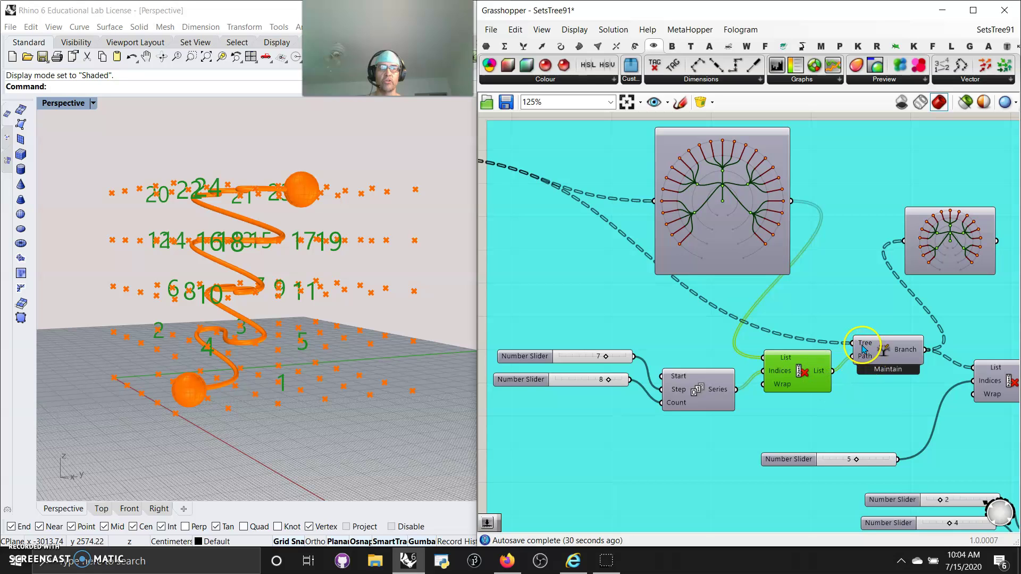
pyautogui.click(947, 249)
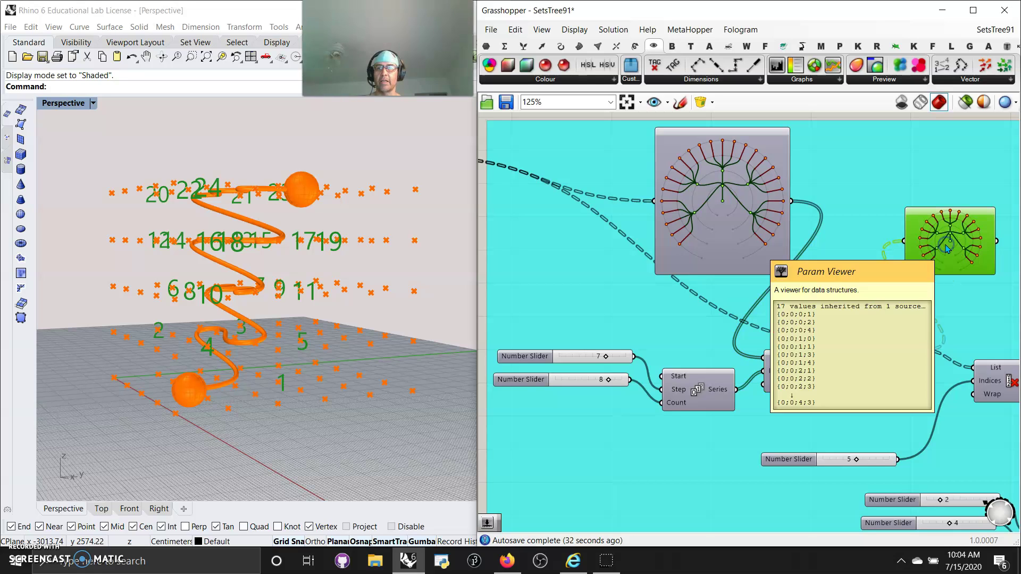
# Step: Add list-style Param Viewers above the large viewer and the second viewer, and connect each viewer's output to its list
pyautogui.moveTo(854, 436); pyautogui.dragTo(771, 479, button='right')
pyautogui.click(485, 45)
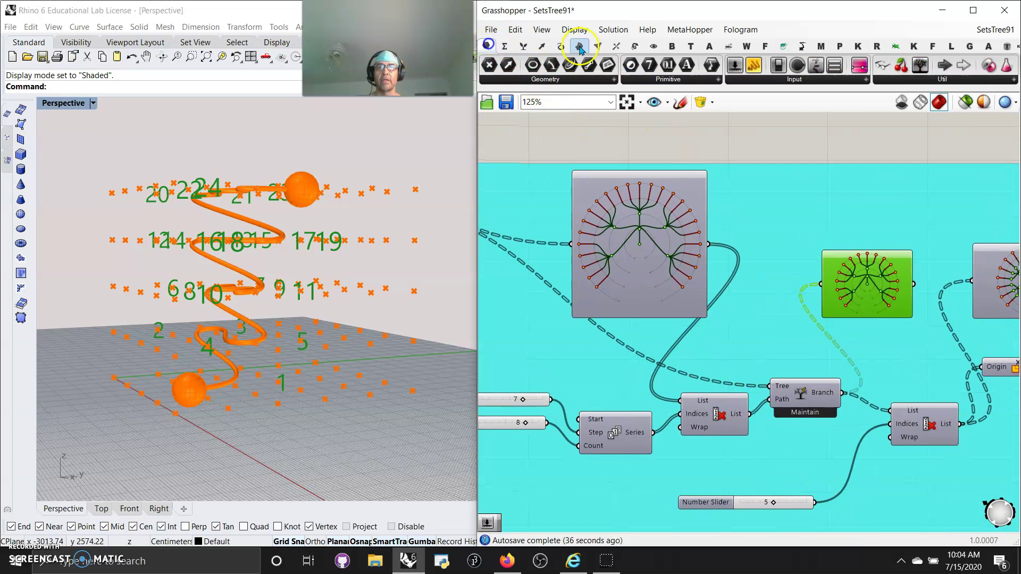
pyautogui.moveTo(921, 64); pyautogui.dragTo(789, 223)
pyautogui.moveTo(708, 244); pyautogui.dragTo(941, 222)
pyautogui.moveTo(913, 283); pyautogui.dragTo(945, 207)
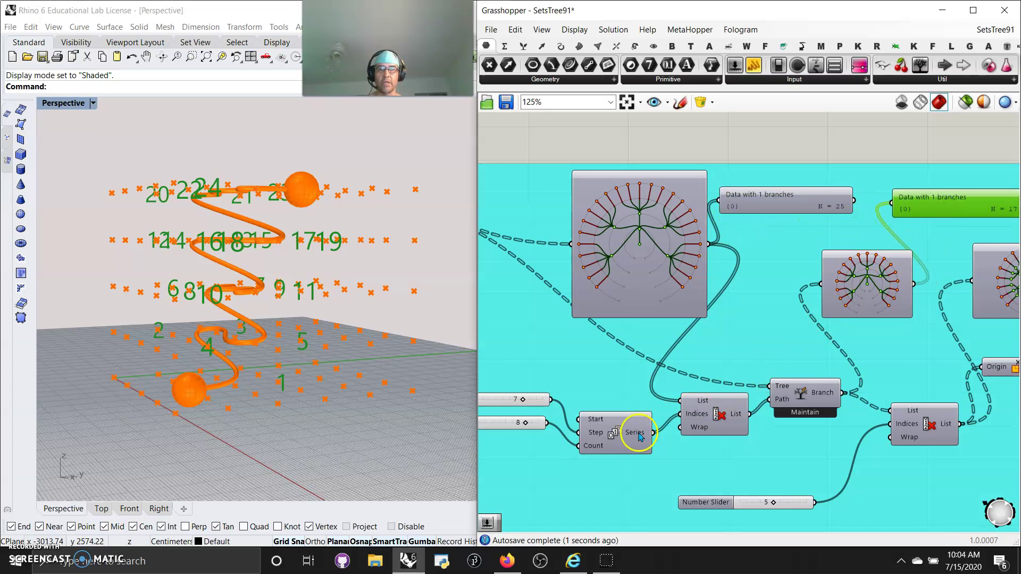
# Step: Adjust the sliders feeding the first Series component's Step and Count so that fewer branches are culled, and review the piped curve
pyautogui.moveTo(603, 465); pyautogui.dragTo(680, 445, button='right')
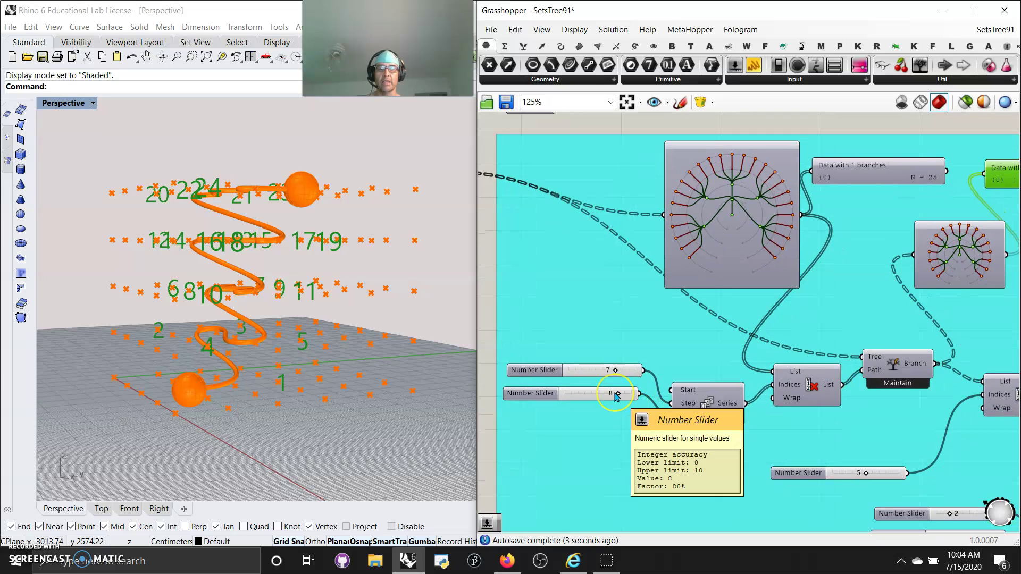
pyautogui.click(614, 391)
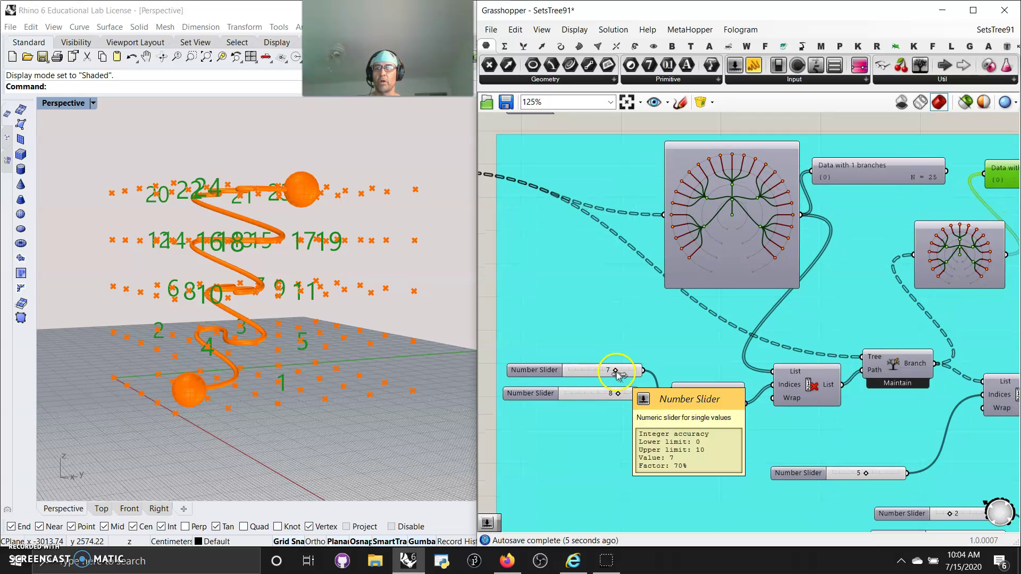
pyautogui.moveTo(700, 342); pyautogui.dragTo(613, 342, button='right')
pyautogui.moveTo(273, 349); pyautogui.dragTo(303, 393, button='right')
pyautogui.click(562, 380)
pyautogui.moveTo(529, 374); pyautogui.dragTo(495, 376)
pyautogui.moveTo(504, 407); pyautogui.dragTo(667, 394, button='right')
pyautogui.moveTo(679, 347); pyautogui.dragTo(649, 347)
pyautogui.moveTo(689, 396); pyautogui.dragTo(681, 366, button='right')
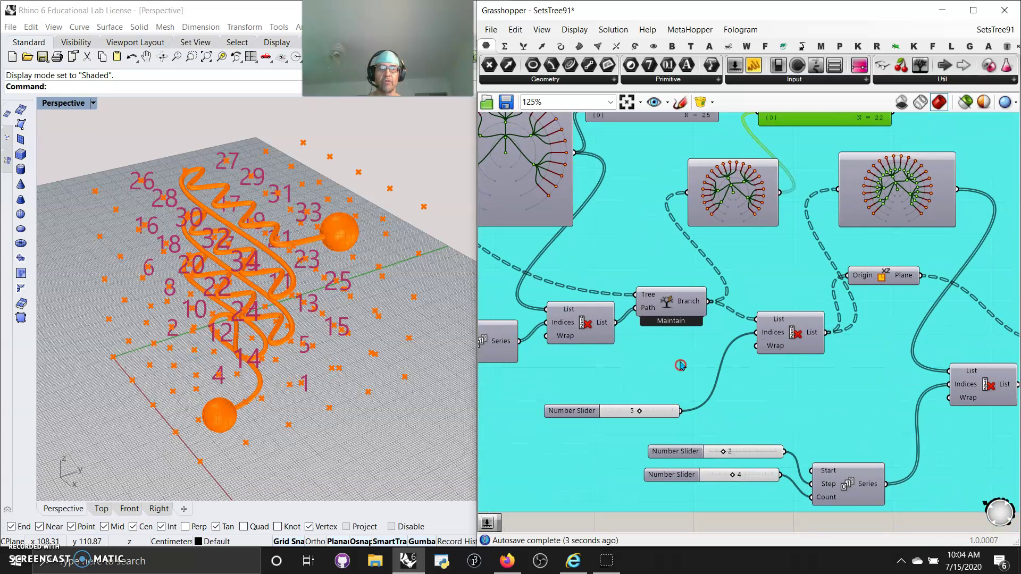
# Step: Place another list-style Param Viewer above the third tree viewer and connect that viewer's output to it
pyautogui.moveTo(340, 319); pyautogui.dragTo(340, 340, button='right')
pyautogui.moveTo(779, 276); pyautogui.dragTo(715, 318, button='right')
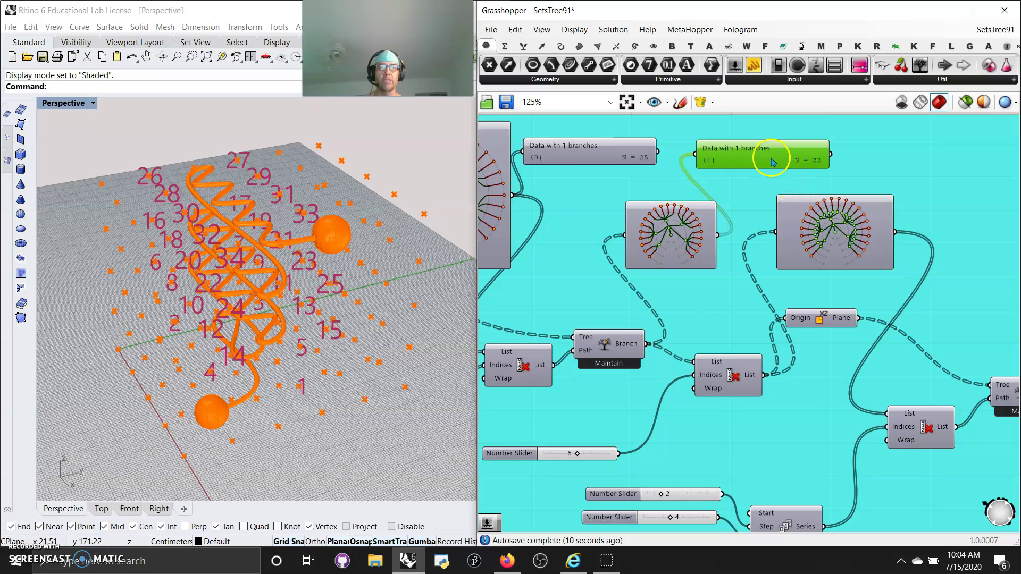
pyautogui.moveTo(765, 161); pyautogui.dragTo(974, 167)
pyautogui.moveTo(896, 233); pyautogui.dragTo(913, 162)
# Step: Place the utility component with the Exceptions input above the first Tree Branch to label every component with its name
pyautogui.moveTo(935, 214); pyautogui.dragTo(929, 195, button='right')
pyautogui.moveTo(779, 346); pyautogui.dragTo(846, 326, button='right')
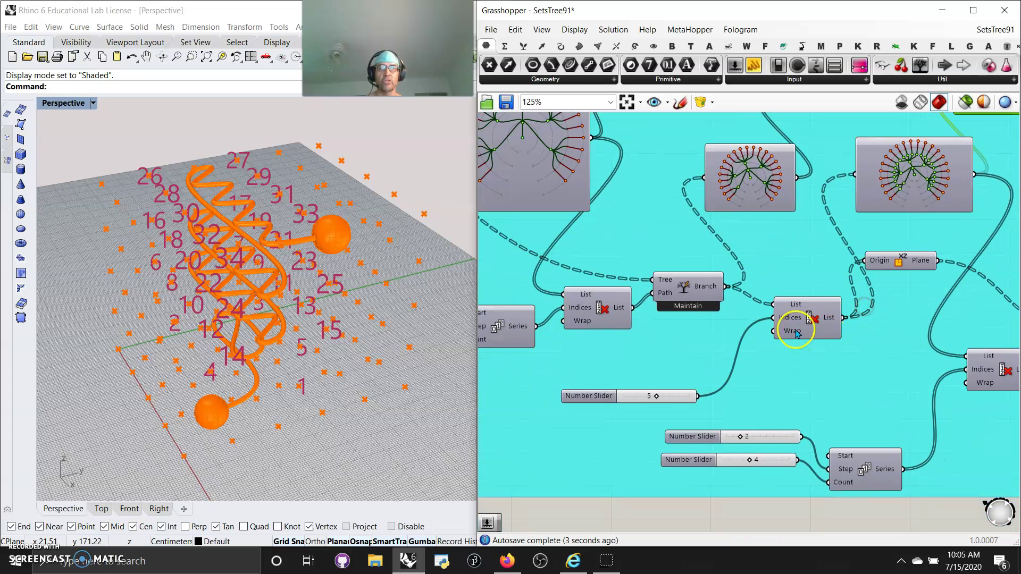
pyautogui.moveTo(882, 65); pyautogui.dragTo(655, 135)
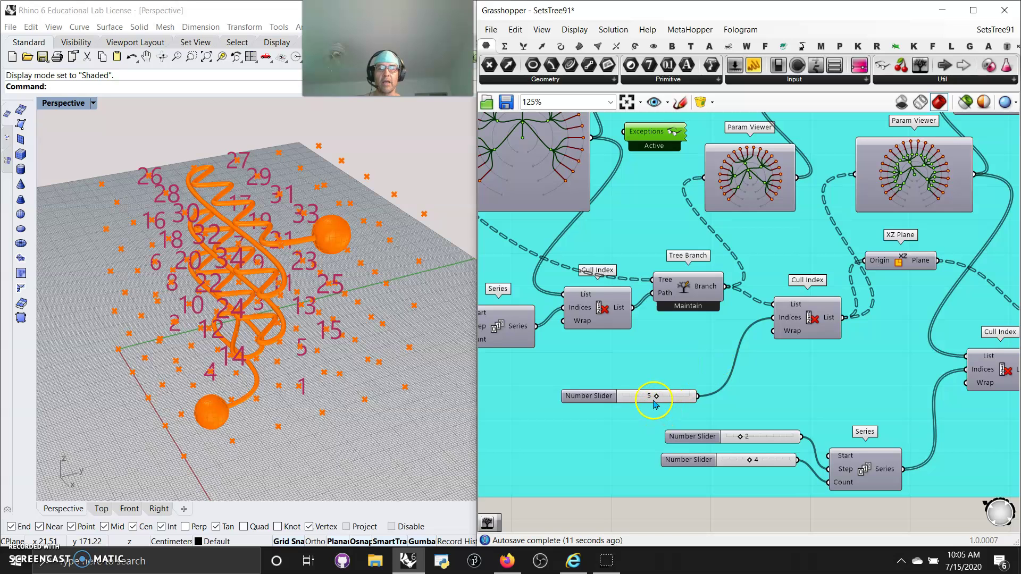
# Step: Shift the XZ Plane component slightly, turn on its preview, and inspect the planes in the perspective view
pyautogui.moveTo(840, 239); pyautogui.dragTo(740, 325, button='right')
pyautogui.moveTo(800, 349); pyautogui.dragTo(824, 355)
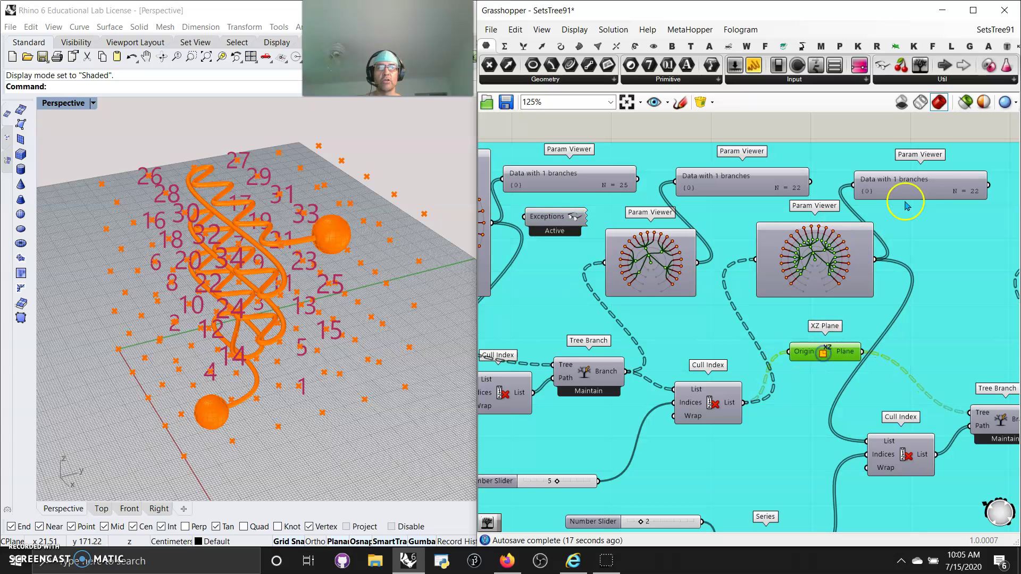
pyautogui.rightClick(833, 354)
pyautogui.click(864, 373)
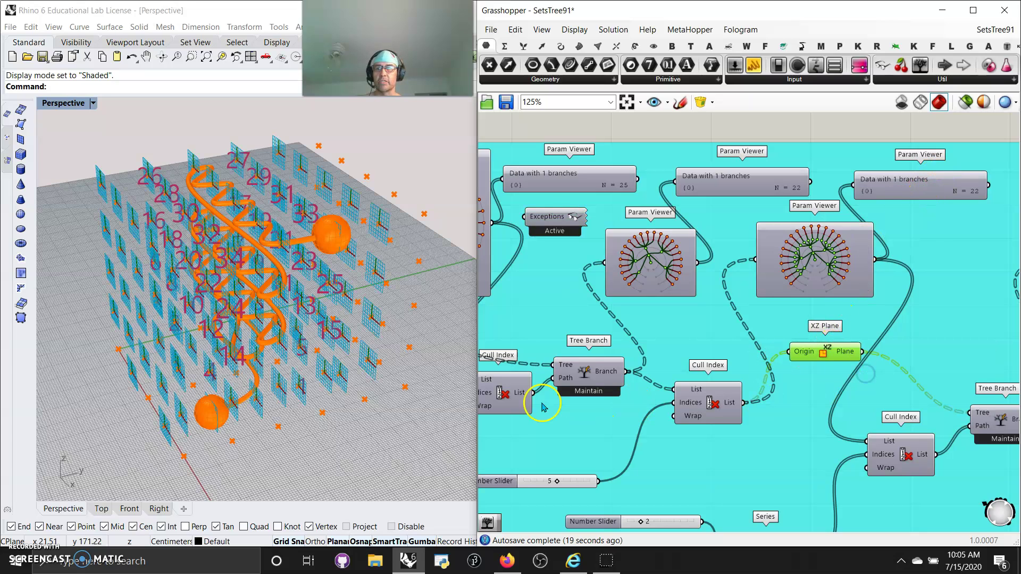
pyautogui.moveTo(408, 375); pyautogui.dragTo(395, 367, button='right')
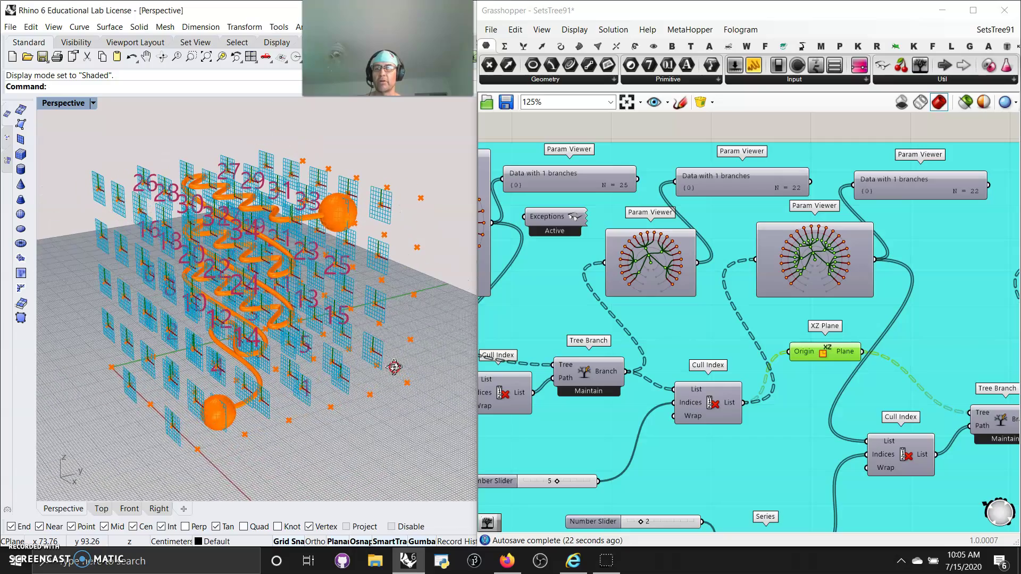
pyautogui.click(817, 264)
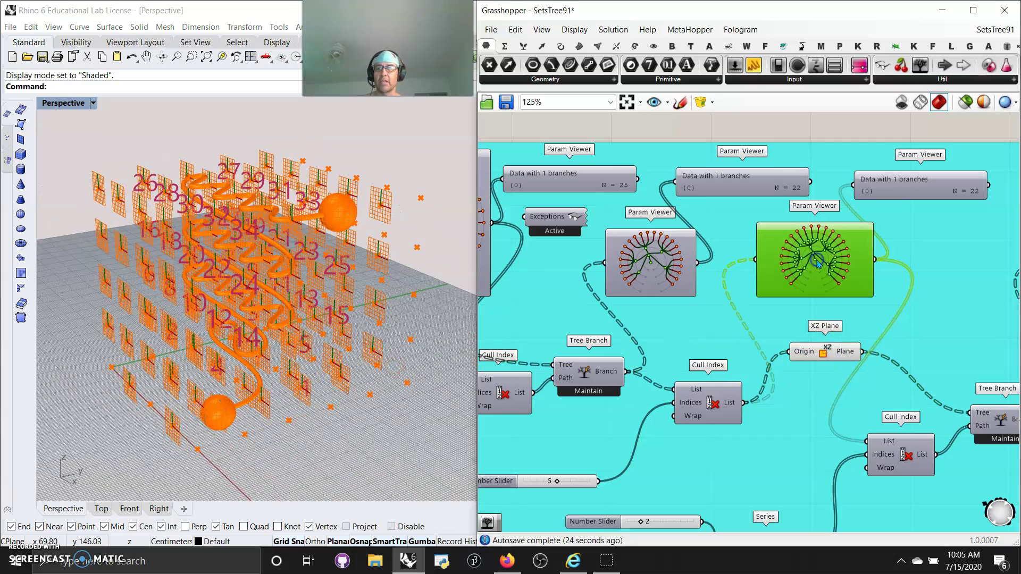
# Step: Rewire the third list-style Param Viewer to the XZ Plane's Plane output and move it up clear of the components
pyautogui.moveTo(829, 397)
pyautogui.mouseDown(button='right')
pyautogui.moveTo(786, 351)
pyautogui.moveTo(713, 434)
pyautogui.mouseUp(button='right')
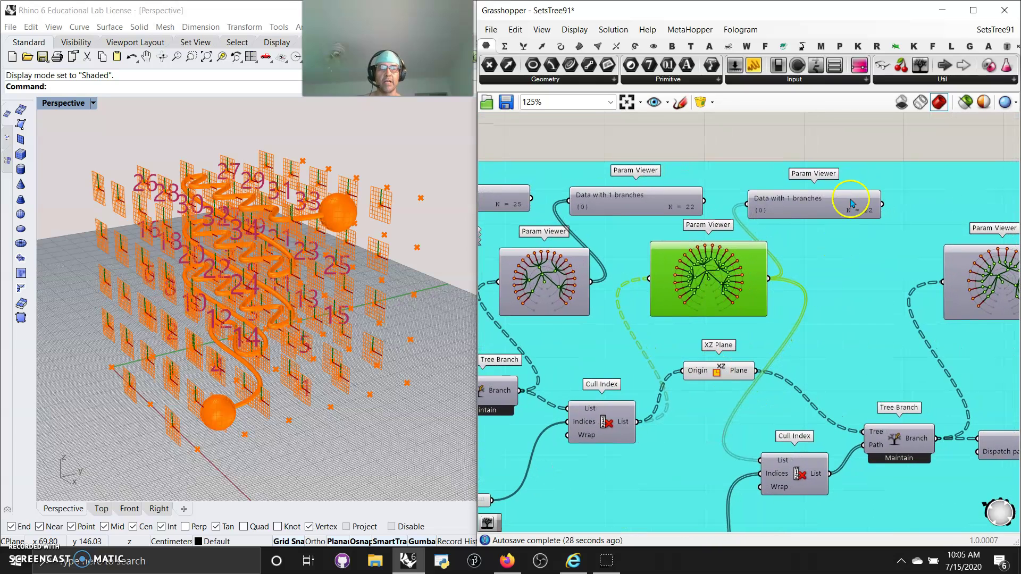
pyautogui.moveTo(822, 375); pyautogui.dragTo(824, 354, button='right')
pyautogui.moveTo(724, 424); pyautogui.dragTo(693, 368, button='right')
pyautogui.moveTo(746, 271); pyautogui.dragTo(736, 341, button='right')
pyautogui.moveTo(717, 363); pyautogui.dragTo(708, 197)
pyautogui.click(747, 204)
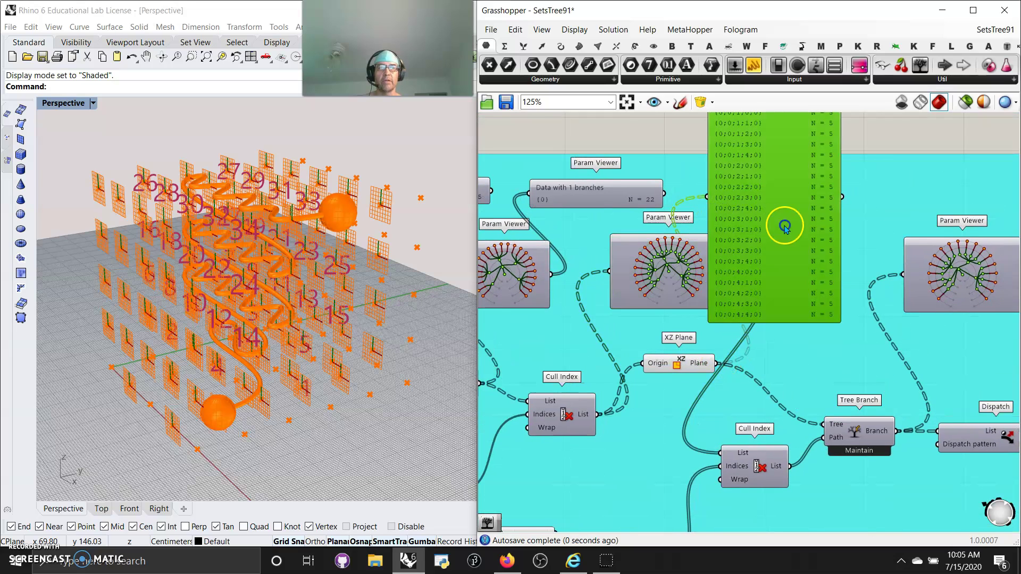
pyautogui.moveTo(771, 207); pyautogui.dragTo(819, 158)
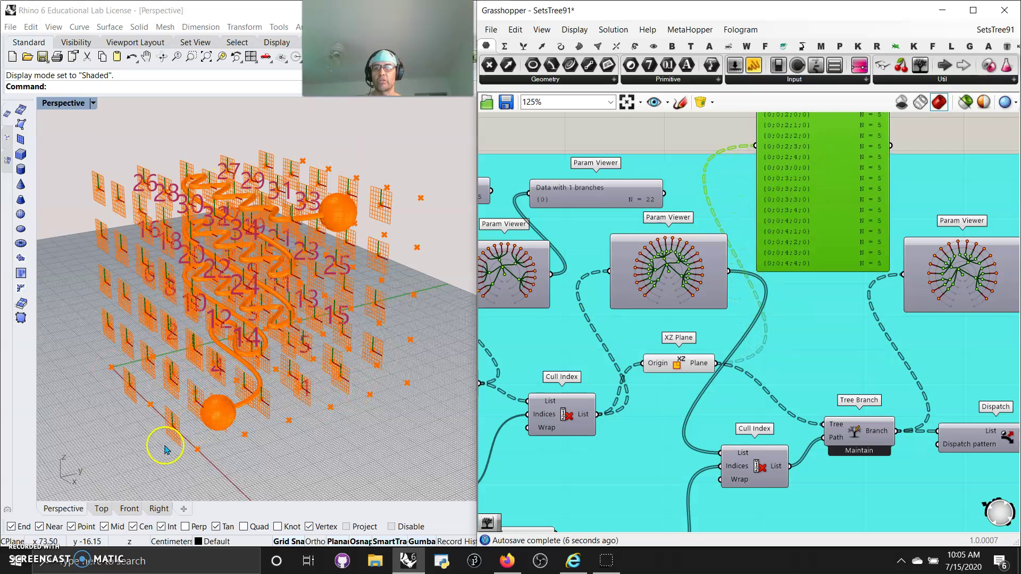
pyautogui.moveTo(795, 358); pyautogui.dragTo(767, 322, button='right')
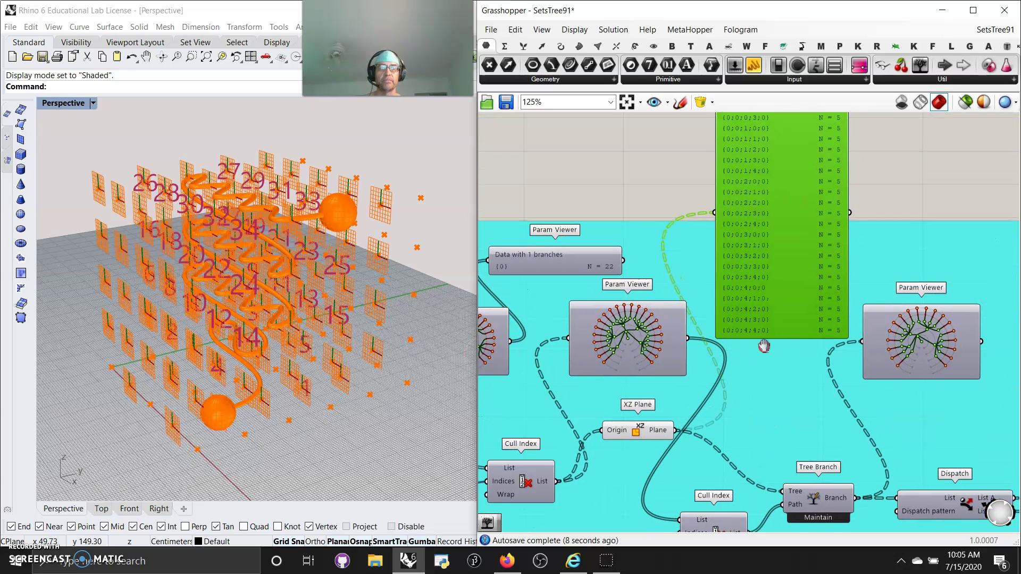
pyautogui.moveTo(716, 387); pyautogui.dragTo(802, 278, button='right')
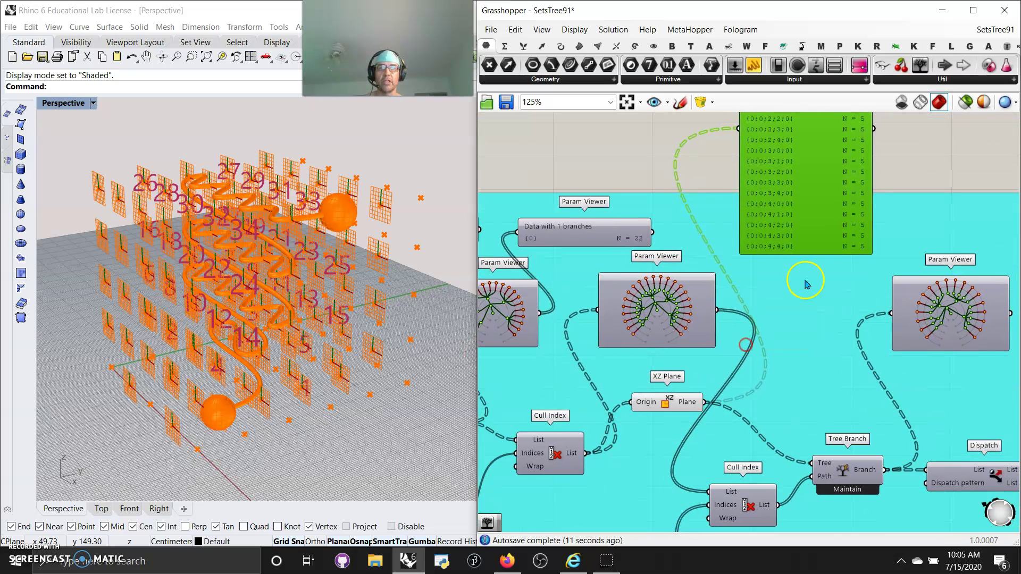
# Step: Select the culling components from the Move output through the XZ Plane and turn off their preview together
pyautogui.scroll(-5, 791, 227)
pyautogui.moveTo(749, 314); pyautogui.dragTo(900, 448, button='right')
pyautogui.moveTo(900, 448); pyautogui.dragTo(557, 226)
pyautogui.rightClick(559, 343)
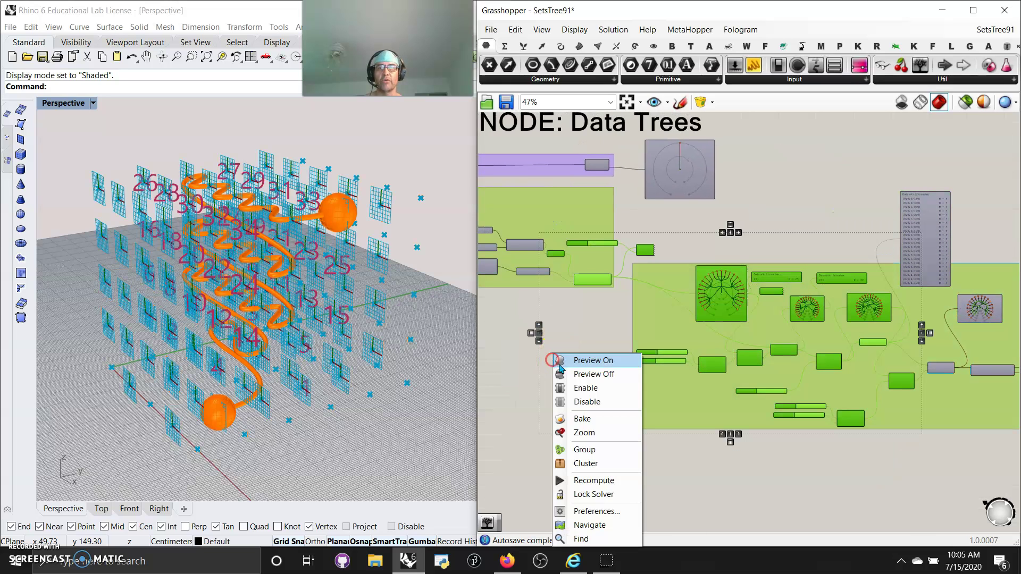
pyautogui.click(576, 375)
pyautogui.moveTo(824, 349); pyautogui.dragTo(697, 325, button='right')
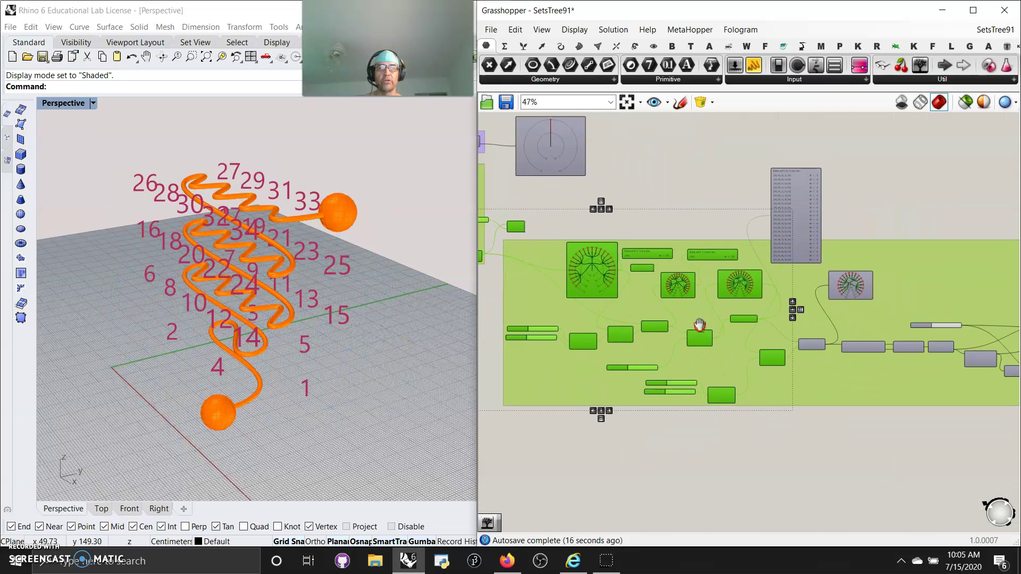
pyautogui.moveTo(318, 315)
pyautogui.mouseDown(button='right')
pyautogui.moveTo(280, 278)
pyautogui.moveTo(310, 325)
pyautogui.mouseUp(button='right')
# Step: Examine how the second Cull Index feeds the Tree Branch and how the Dispatch splits the branches into List A and List B
pyautogui.scroll(5, 745, 365)
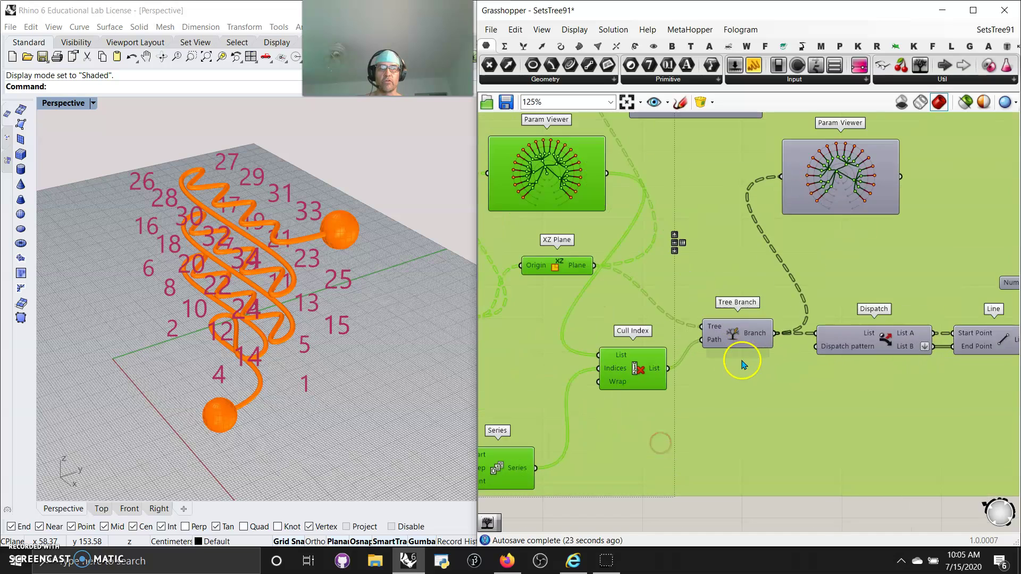
pyautogui.click(728, 333)
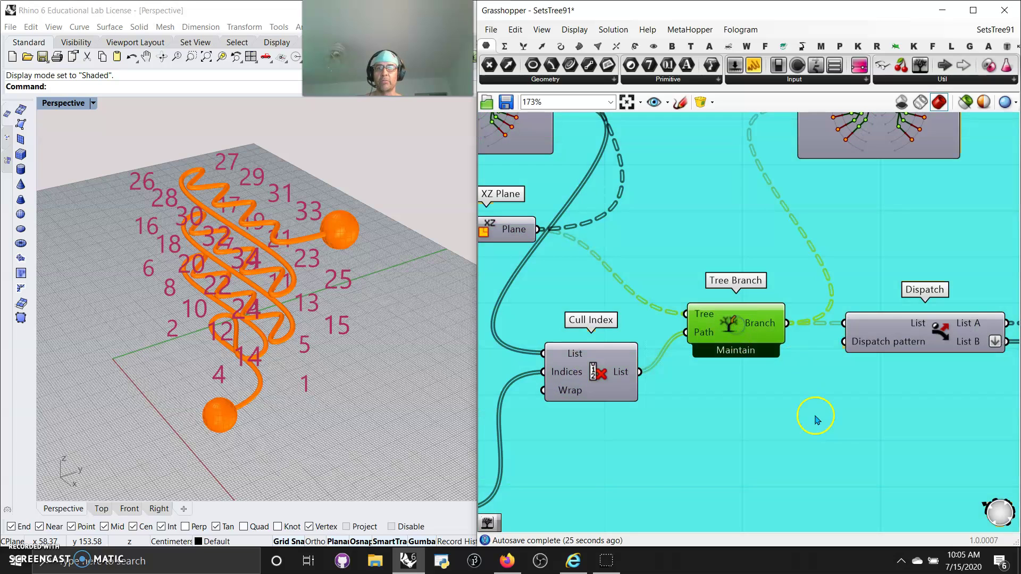
pyautogui.moveTo(817, 420); pyautogui.dragTo(615, 412, button='right')
pyautogui.click(717, 306)
pyautogui.moveTo(809, 415); pyautogui.dragTo(661, 417, button='right')
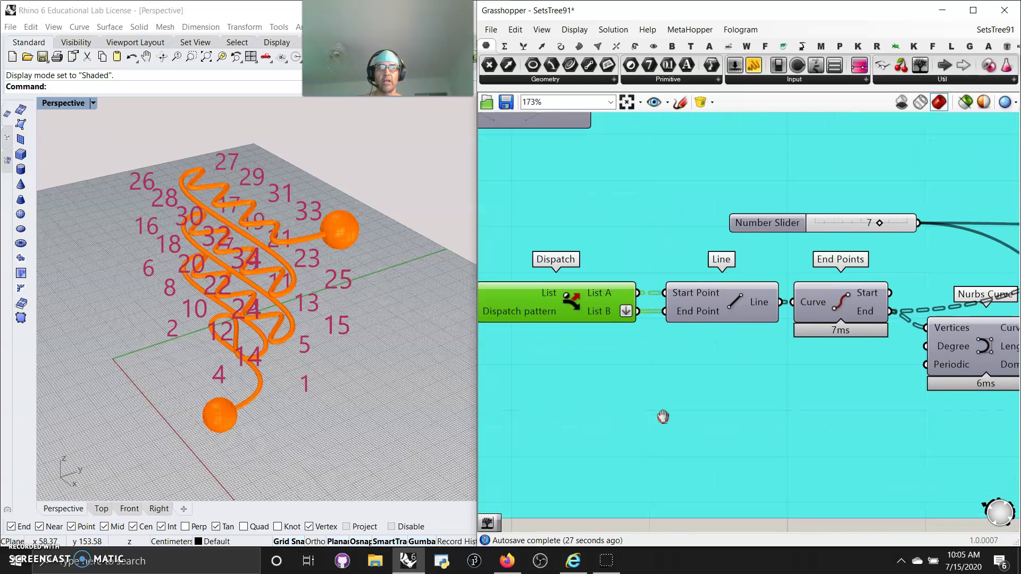
pyautogui.click(604, 302)
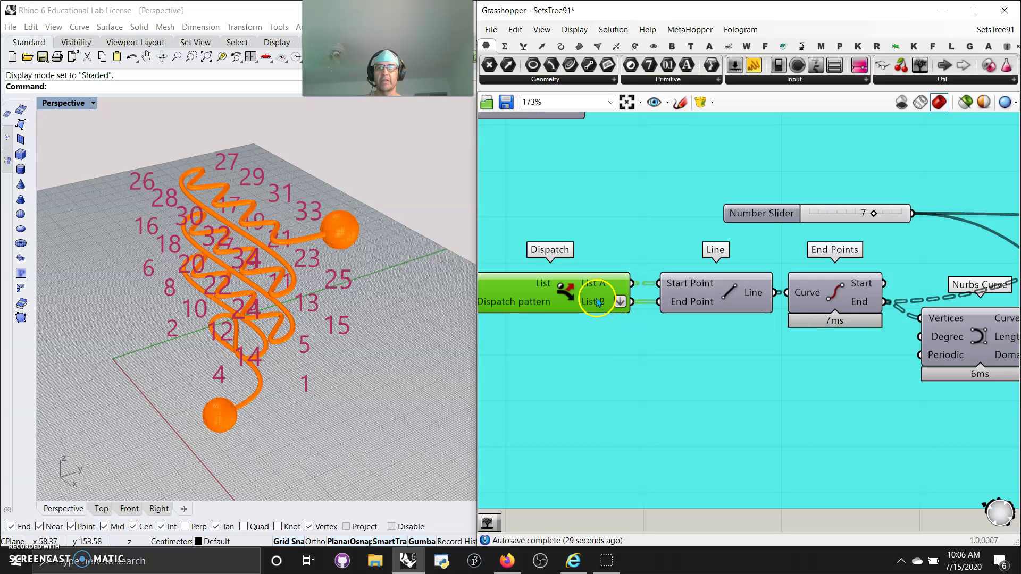
pyautogui.moveTo(598, 302)
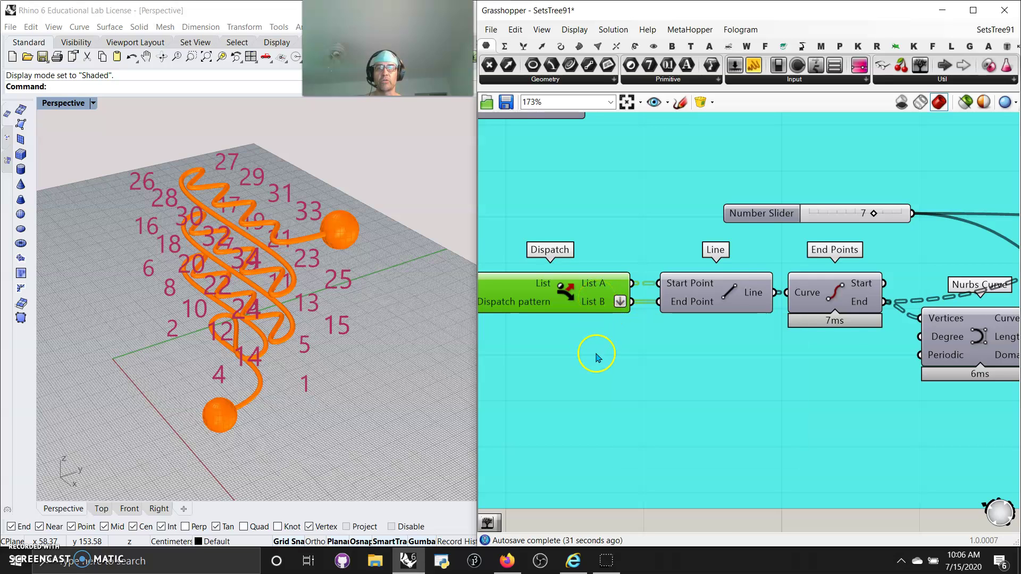
# Step: Trace the Line and End Points outputs into the Nurbs Curve and Point List, and compare the point numbering in the viewport
pyautogui.scroll(-4, 596, 356)
pyautogui.click(660, 324)
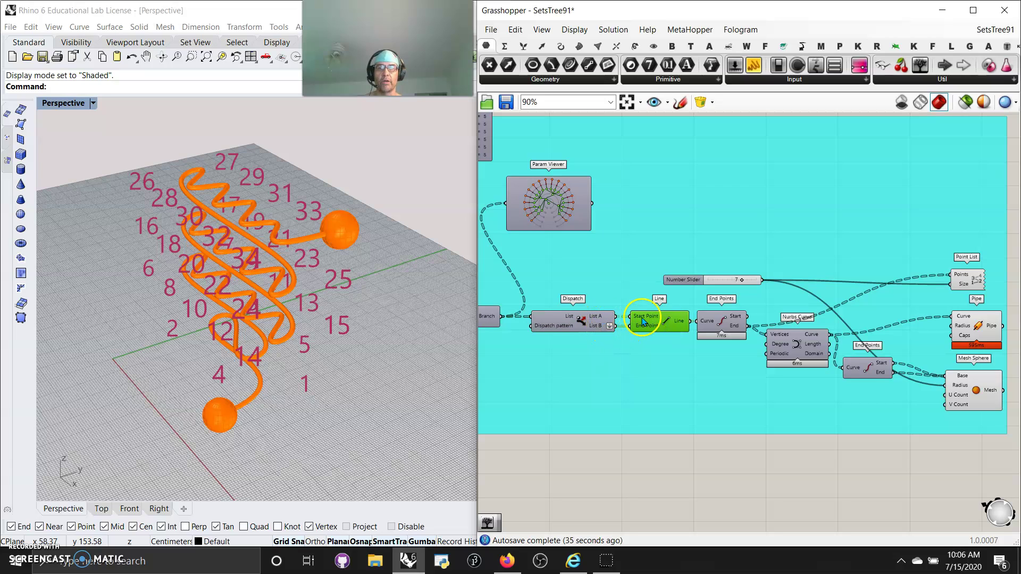
pyautogui.moveTo(693, 416); pyautogui.dragTo(639, 456, button='right')
pyautogui.scroll(4, 683, 362)
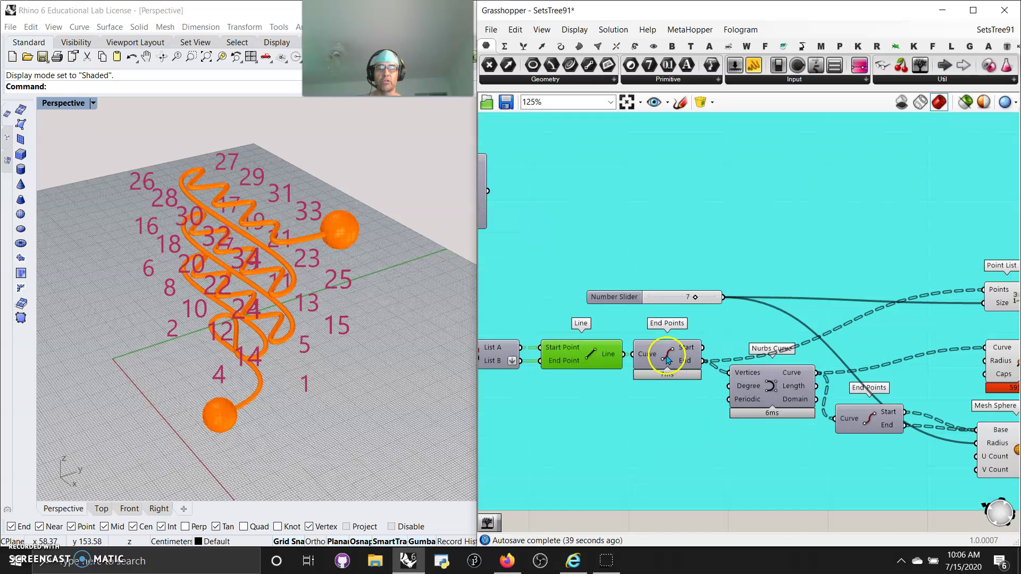
pyautogui.scroll(-2, 694, 368)
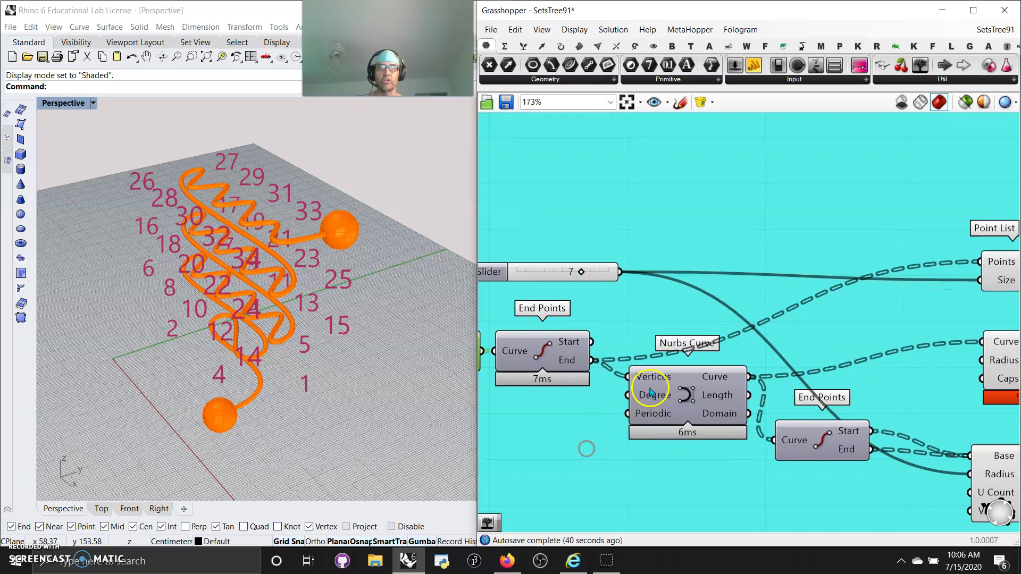
pyautogui.click(900, 308)
pyautogui.moveTo(369, 349)
pyautogui.mouseDown(button='right')
pyautogui.moveTo(371, 321)
pyautogui.moveTo(357, 335)
pyautogui.mouseUp(button='right')
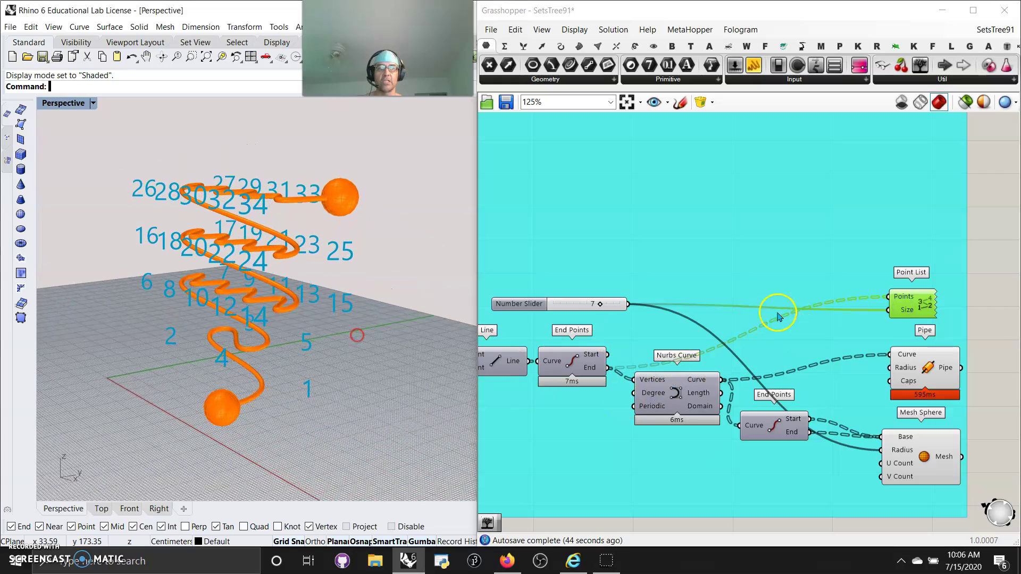
# Step: Turn on the Nurbs Curve's preview and highlight the Pipe and Mesh Sphere geometry to inspect them in the viewport
pyautogui.click(689, 394)
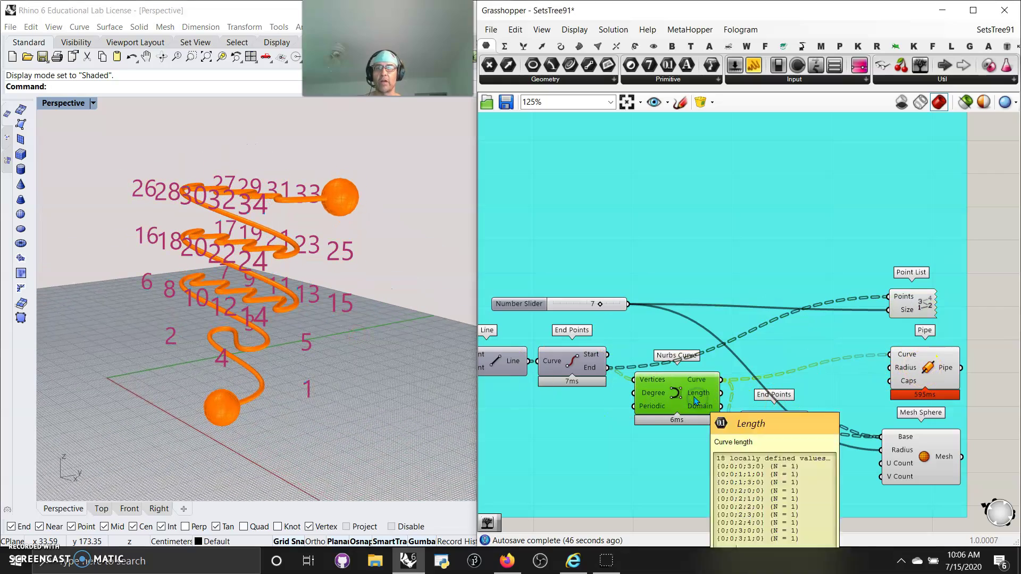
pyautogui.rightClick(685, 396)
pyautogui.click(719, 423)
pyautogui.moveTo(376, 376)
pyautogui.mouseDown(button='right')
pyautogui.moveTo(365, 410)
pyautogui.moveTo(345, 378)
pyautogui.moveTo(425, 375)
pyautogui.moveTo(392, 366)
pyautogui.mouseUp(button='right')
pyautogui.click(923, 367)
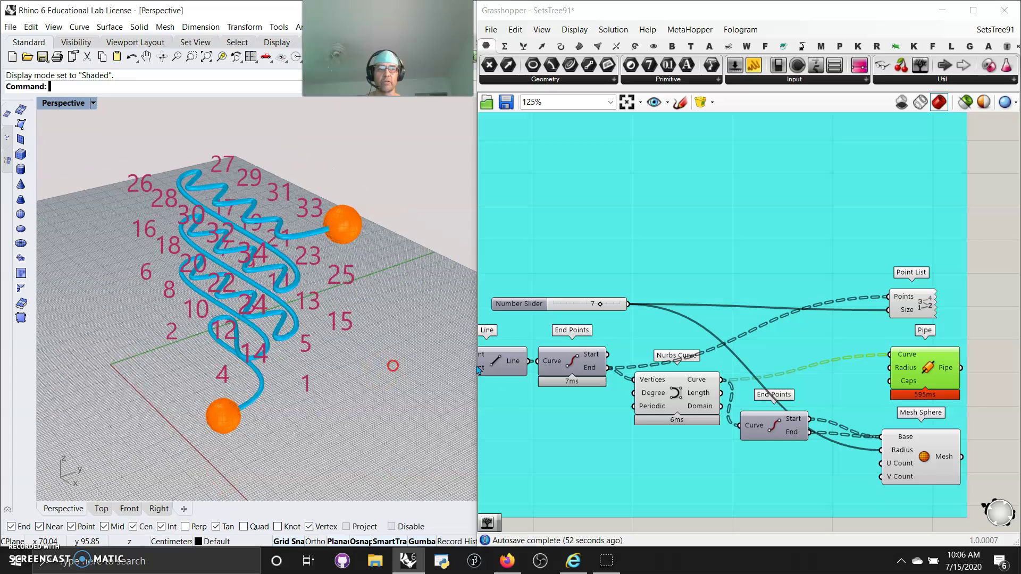
pyautogui.click(894, 456)
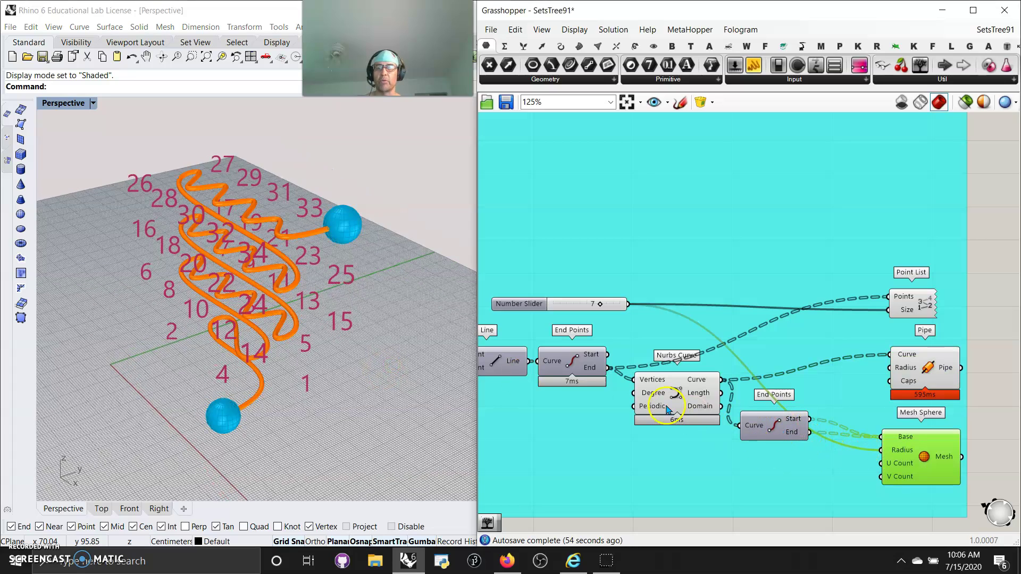
# Step: Lower the slider shared by the Point List size and the Mesh Sphere radius to shrink the labels and end spheres
pyautogui.moveTo(579, 416); pyautogui.dragTo(796, 393, button='right')
pyautogui.moveTo(830, 271)
pyautogui.mouseDown(button='right')
pyautogui.moveTo(718, 315)
pyautogui.moveTo(858, 322)
pyautogui.mouseUp(button='right')
pyautogui.moveTo(759, 277); pyautogui.dragTo(751, 277)
# Step: Set the slider feeding the second Series component's Count to 9
pyautogui.moveTo(676, 400)
pyautogui.mouseDown(button='right')
pyautogui.moveTo(647, 410)
pyautogui.moveTo(636, 445)
pyautogui.moveTo(741, 458)
pyautogui.moveTo(622, 428)
pyautogui.moveTo(767, 440)
pyautogui.moveTo(853, 405)
pyautogui.mouseUp(button='right')
pyautogui.moveTo(585, 499)
pyautogui.mouseDown(button='right')
pyautogui.moveTo(642, 483)
pyautogui.moveTo(661, 455)
pyautogui.mouseUp(button='right')
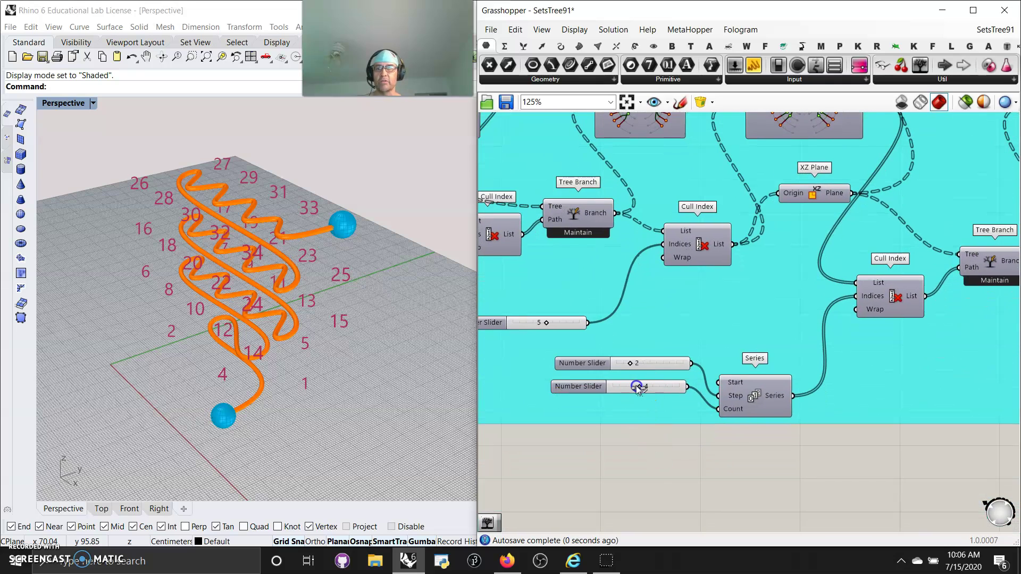
pyautogui.moveTo(635, 389); pyautogui.dragTo(677, 391)
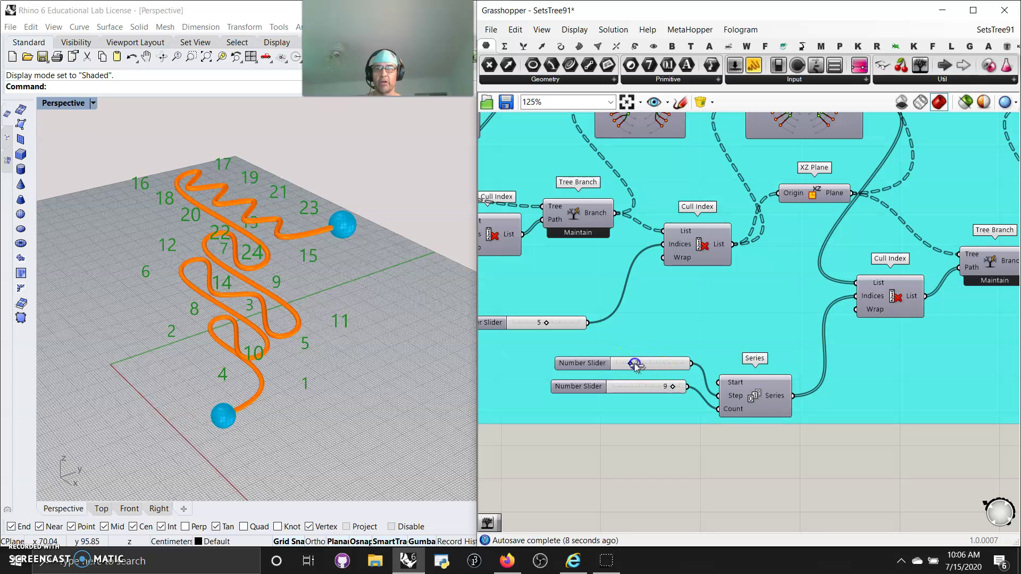
# Step: Set the slider feeding the second Series component's Step to 9 and inspect the reshaped curve
pyautogui.moveTo(648, 365); pyautogui.dragTo(676, 365)
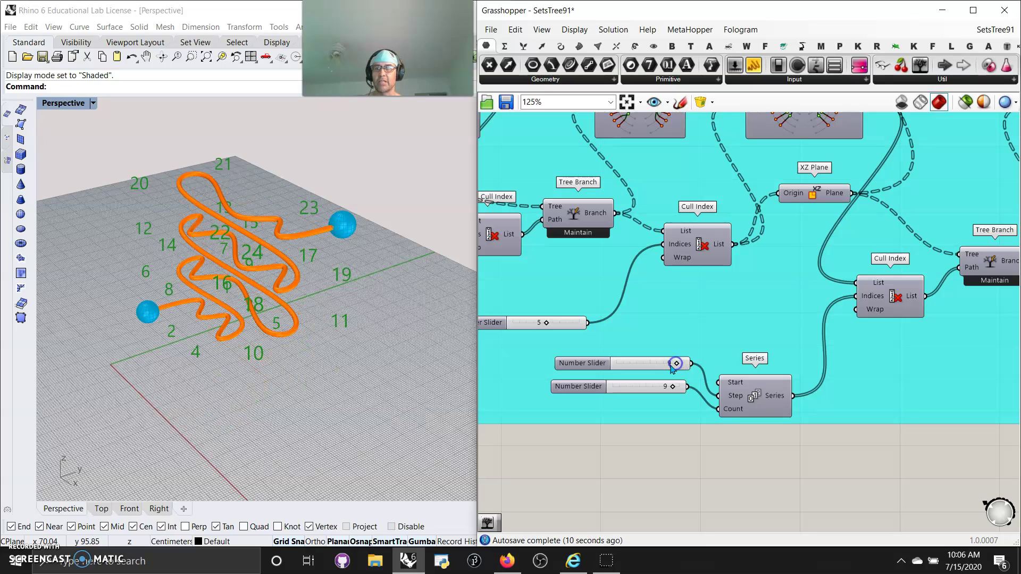
pyautogui.moveTo(668, 314); pyautogui.dragTo(669, 375, button='right')
pyautogui.moveTo(358, 358); pyautogui.dragTo(331, 351, button='right')
# Step: Duplicate the slider feeding the middle Cull Index's Indices, wire the copy in as an additional index, and set it to 1
pyautogui.moveTo(566, 346); pyautogui.dragTo(693, 371, button='right')
pyautogui.moveTo(691, 412); pyautogui.dragTo(667, 390)
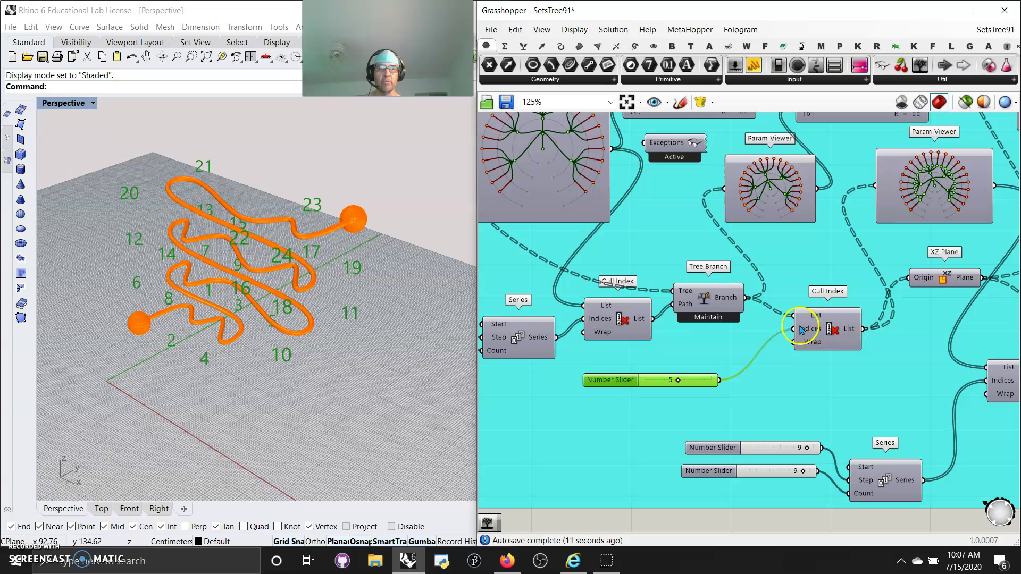
pyautogui.moveTo(707, 353); pyautogui.dragTo(737, 356, button='right')
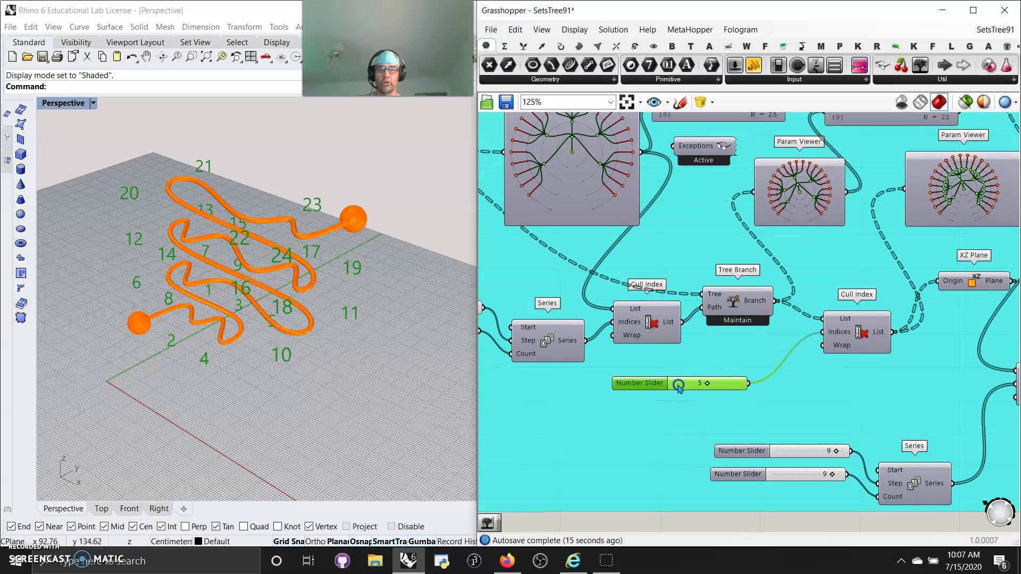
pyautogui.keyDown('alt'); pyautogui.moveTo(678, 389); pyautogui.dragTo(681, 413); pyautogui.keyUp('alt')
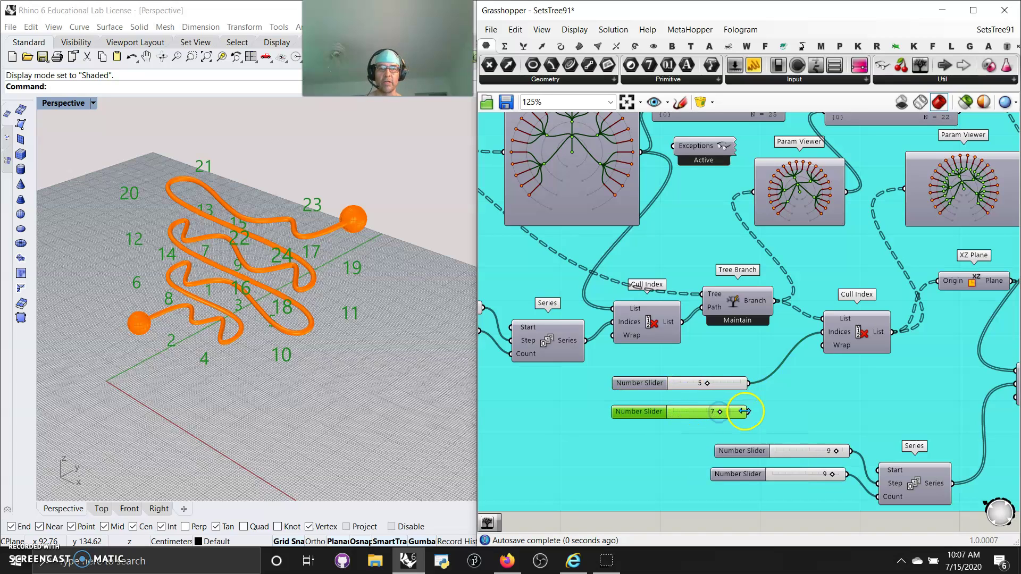
pyautogui.keyDown('shift'); pyautogui.moveTo(761, 399); pyautogui.dragTo(822, 332); pyautogui.keyUp('shift')
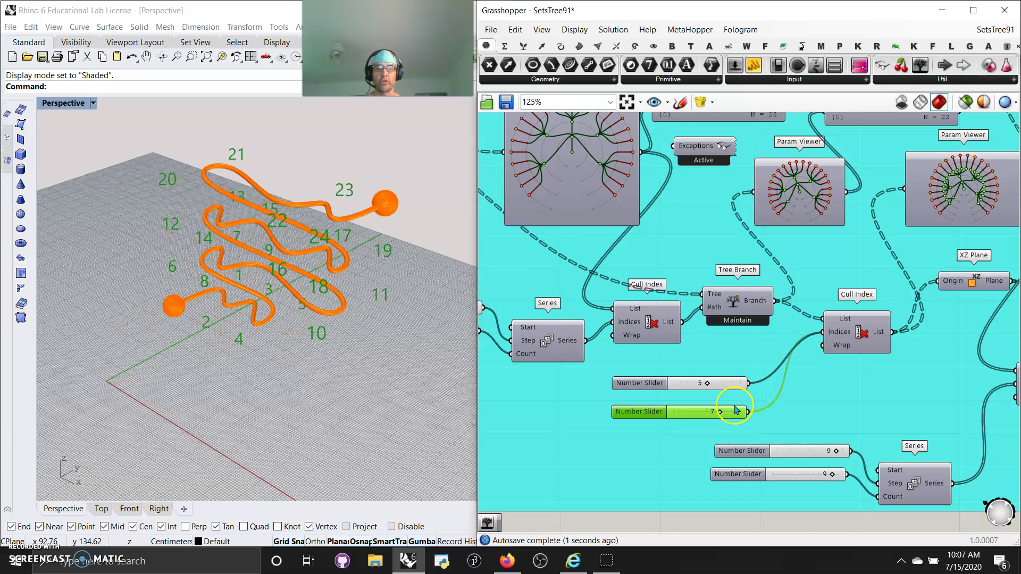
pyautogui.moveTo(689, 414); pyautogui.dragTo(680, 415)
# Step: Set the slider feeding the first Series component's Count to 7 and inspect the piped curve from above
pyautogui.moveTo(505, 296); pyautogui.dragTo(763, 335, button='right')
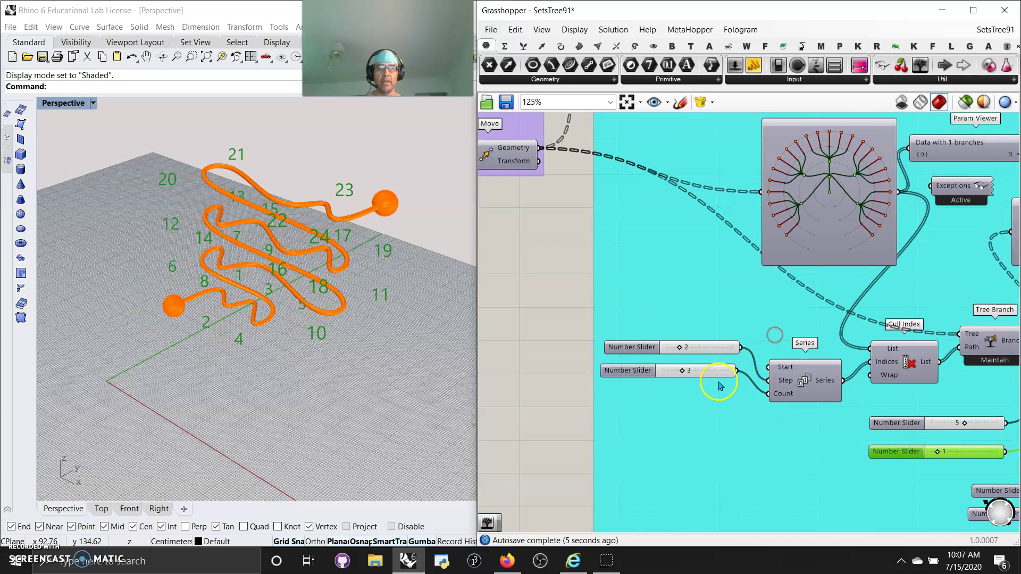
pyautogui.moveTo(684, 373); pyautogui.dragTo(708, 375)
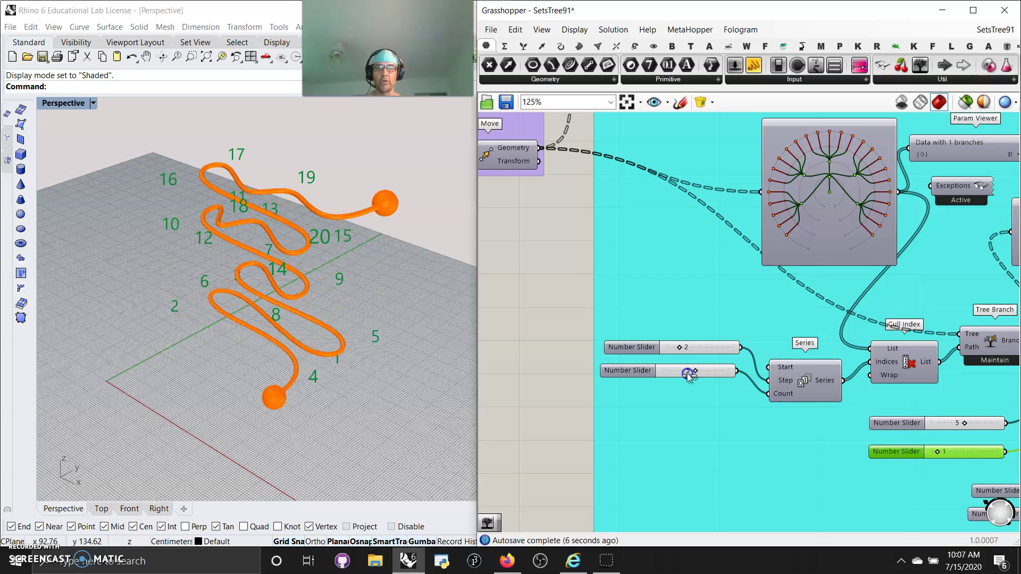
pyautogui.click(682, 351)
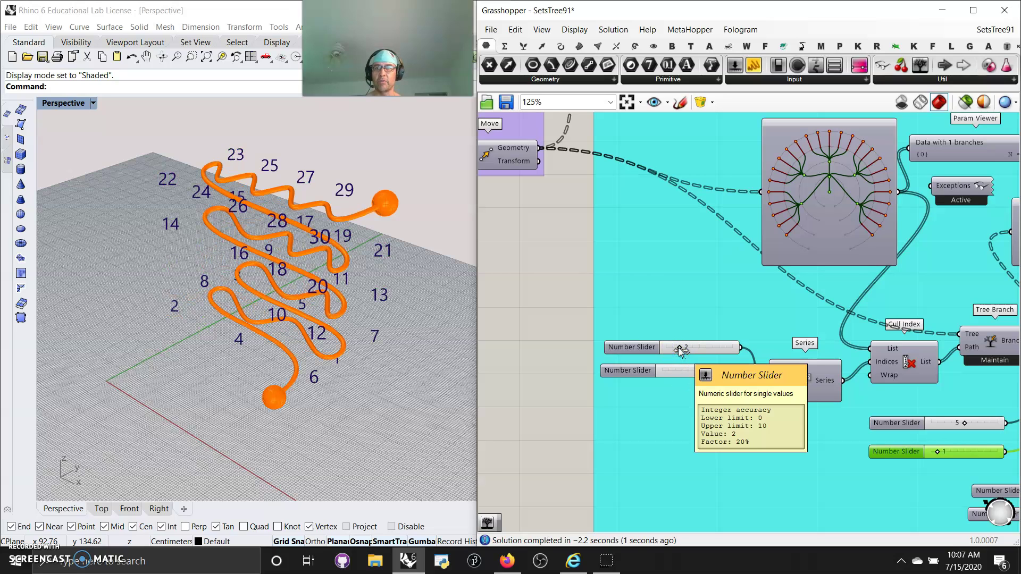
pyautogui.click(774, 294)
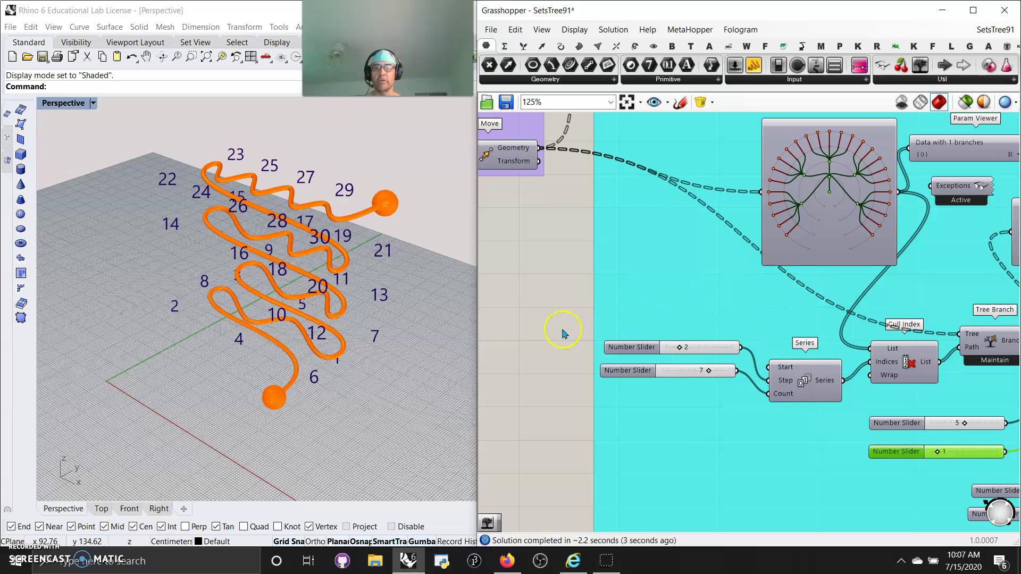
pyautogui.moveTo(547, 308); pyautogui.dragTo(633, 324, button='right')
pyautogui.moveTo(329, 280); pyautogui.dragTo(322, 377, button='right')
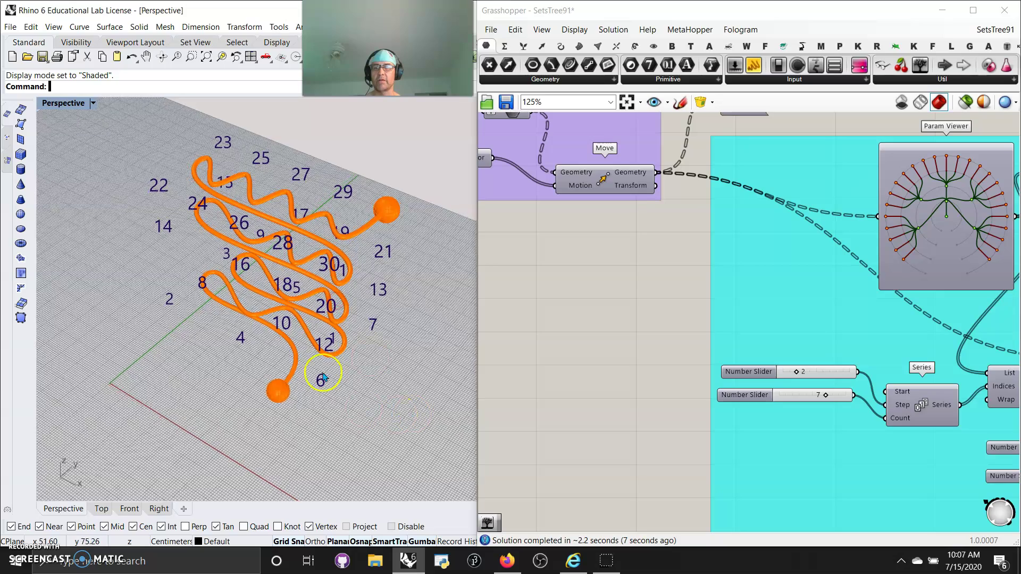
# Step: Remove Flatten from the Dispatch component's List B output and inspect the resulting pipes in the viewport
pyautogui.scroll(-6, 611, 326)
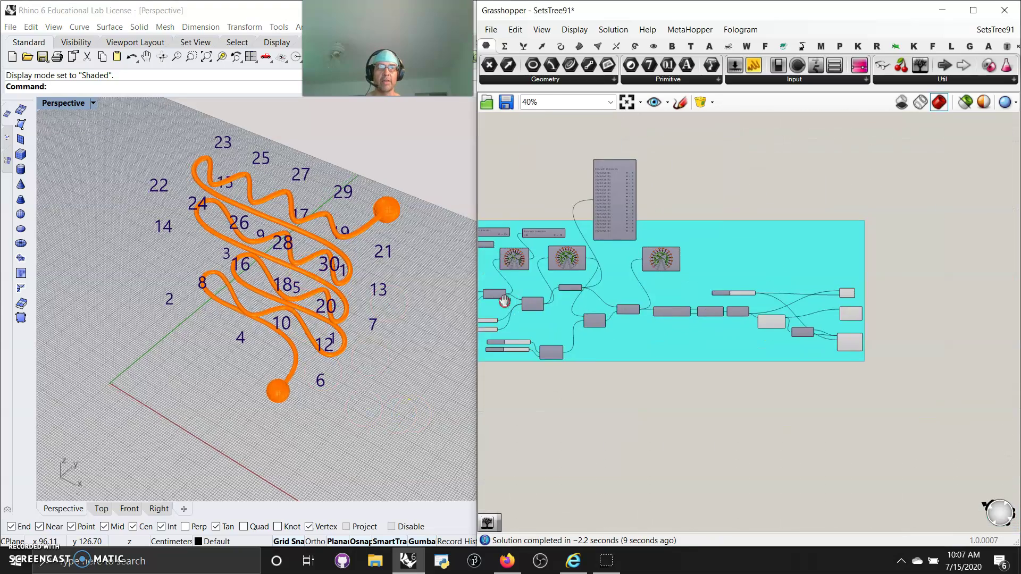
pyautogui.scroll(5, 755, 332)
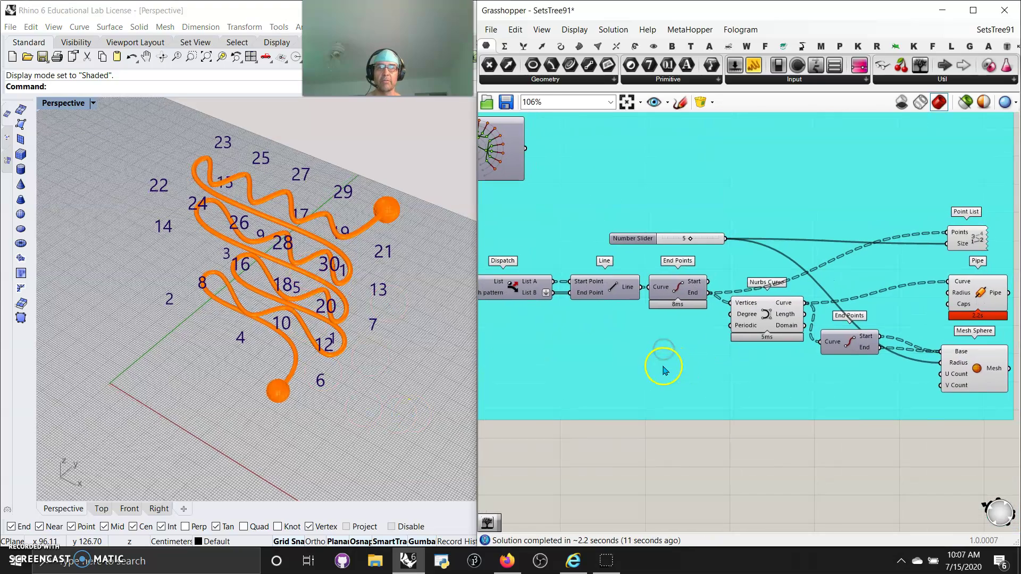
pyautogui.rightClick(532, 292)
pyautogui.click(559, 357)
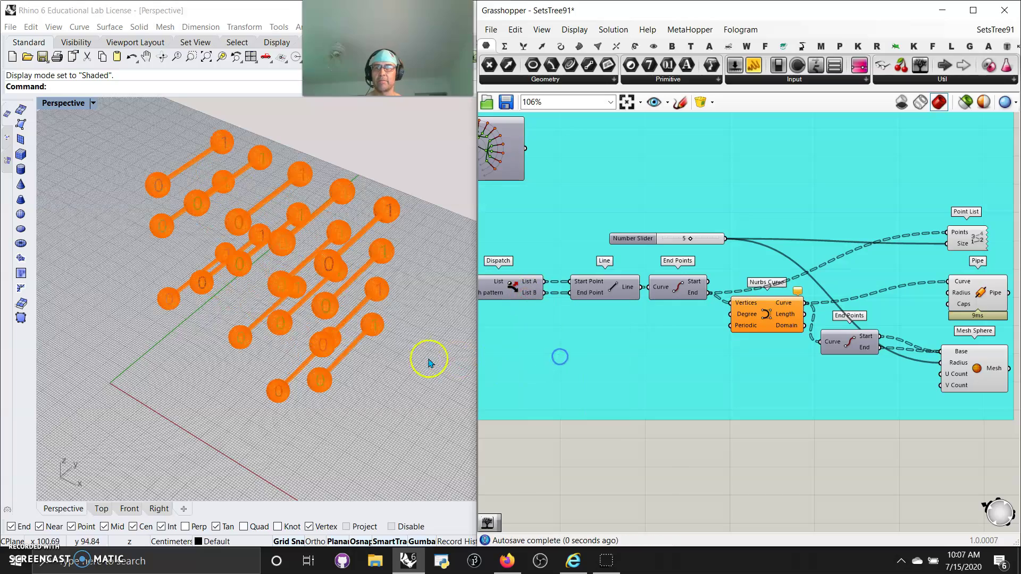
pyautogui.moveTo(338, 333); pyautogui.dragTo(361, 329, button='right')
# Step: Preview only the selected Nurbs Curve component's output in the viewport, then restore the preview of all components
pyautogui.moveTo(767, 323)
pyautogui.mouseDown()
pyautogui.moveTo(767, 341)
pyautogui.moveTo(767, 329)
pyautogui.mouseUp()
pyautogui.moveTo(340, 372); pyautogui.dragTo(285, 210, button='right')
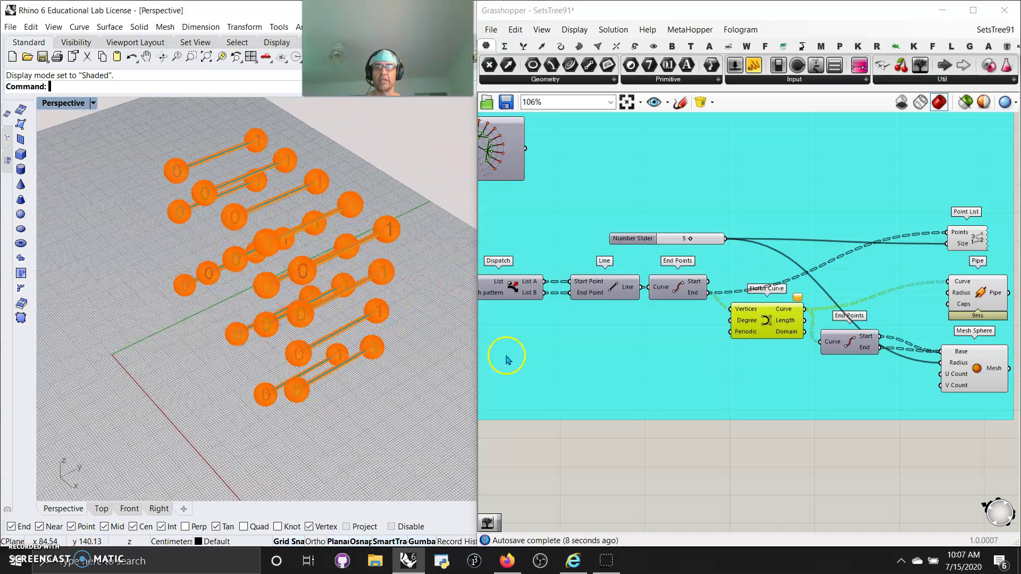
pyautogui.click(965, 102)
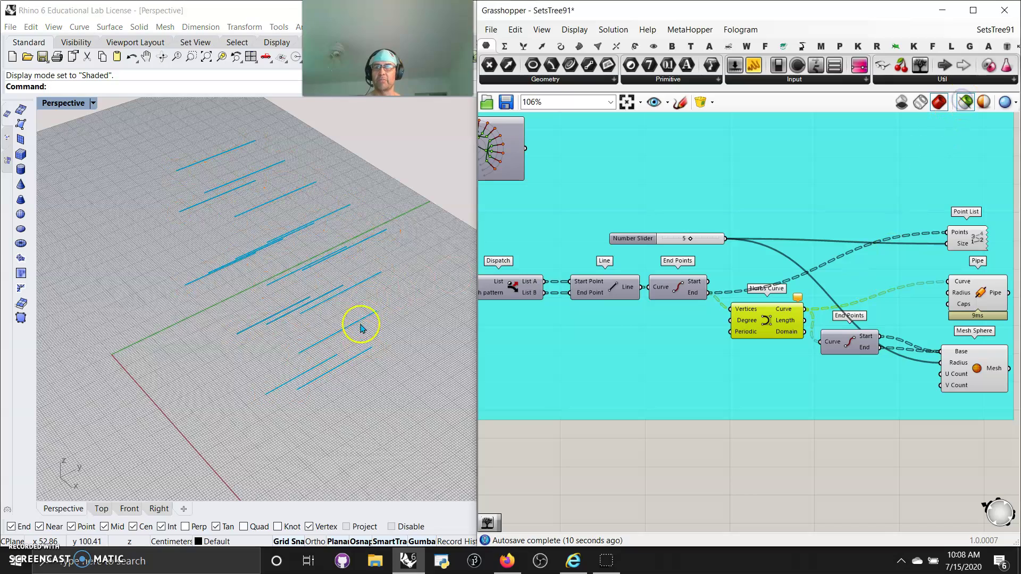
pyautogui.moveTo(360, 328); pyautogui.dragTo(364, 303, button='right')
pyautogui.click(939, 102)
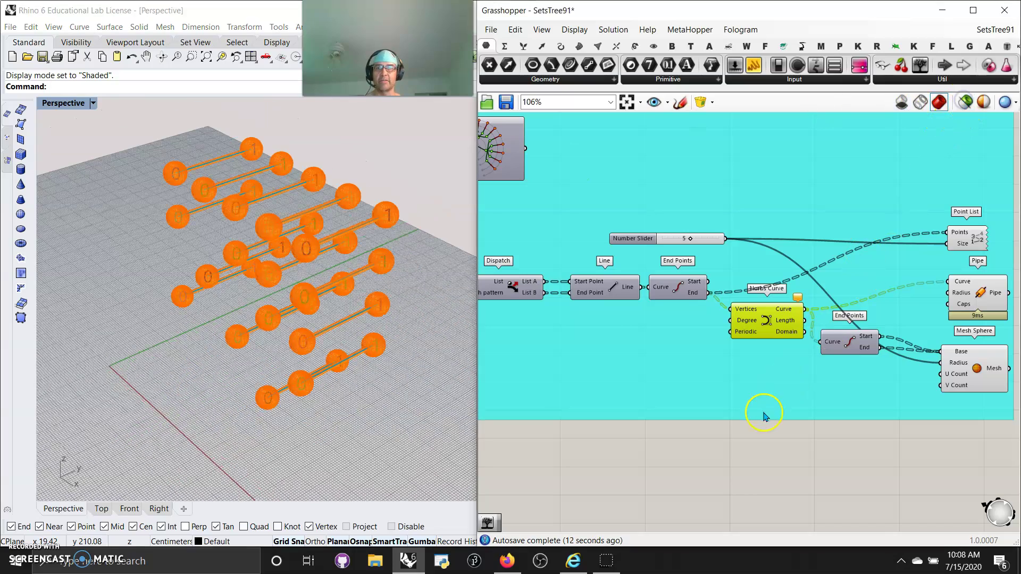
# Step: Select the whole definition and preview only selected components to inspect all of their geometry together
pyautogui.scroll(-5, 730, 421)
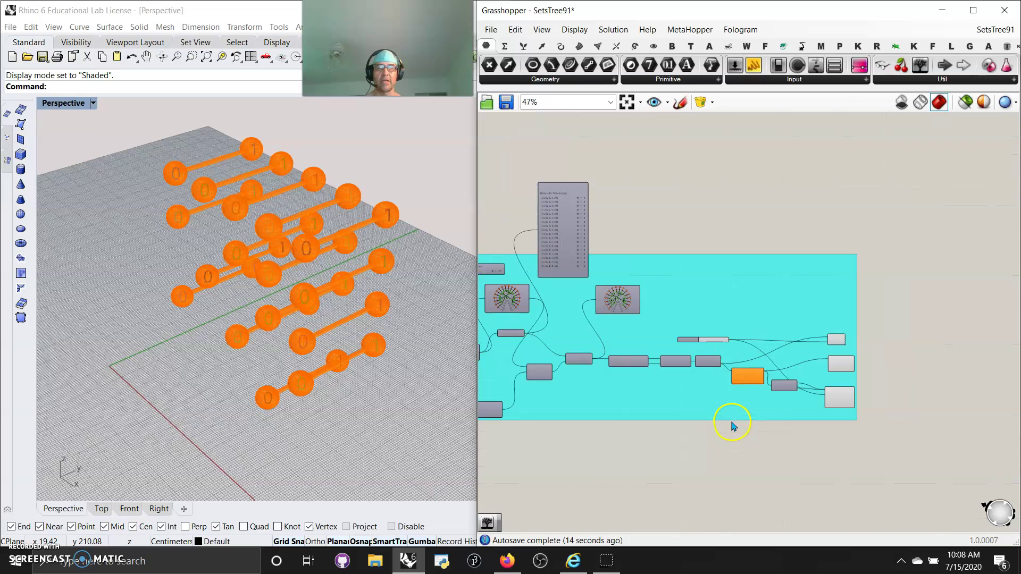
pyautogui.scroll(-5, 920, 420)
pyautogui.moveTo(955, 425); pyautogui.dragTo(658, 272)
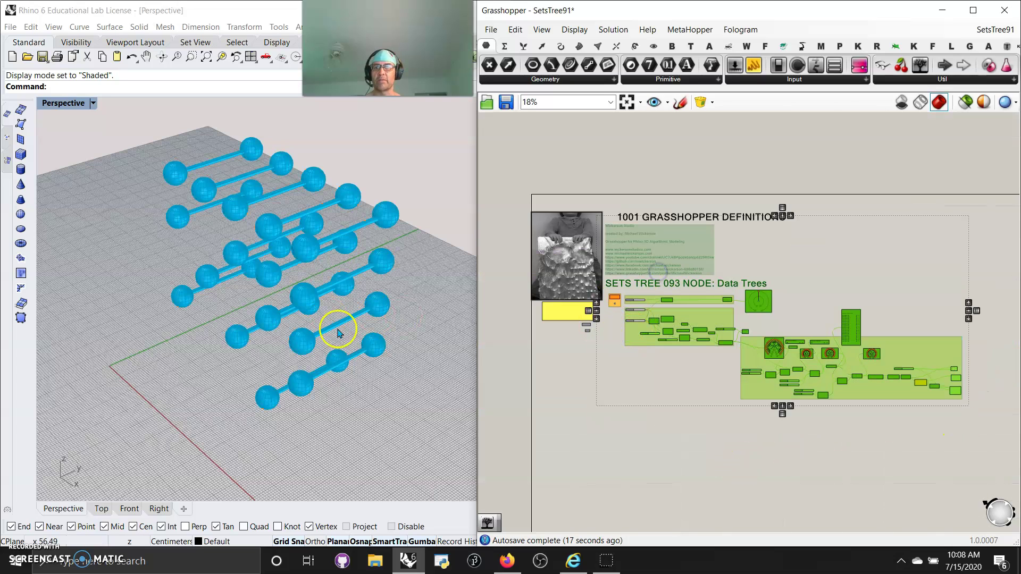
pyautogui.click(964, 104)
pyautogui.moveTo(322, 311); pyautogui.dragTo(293, 292, button='right')
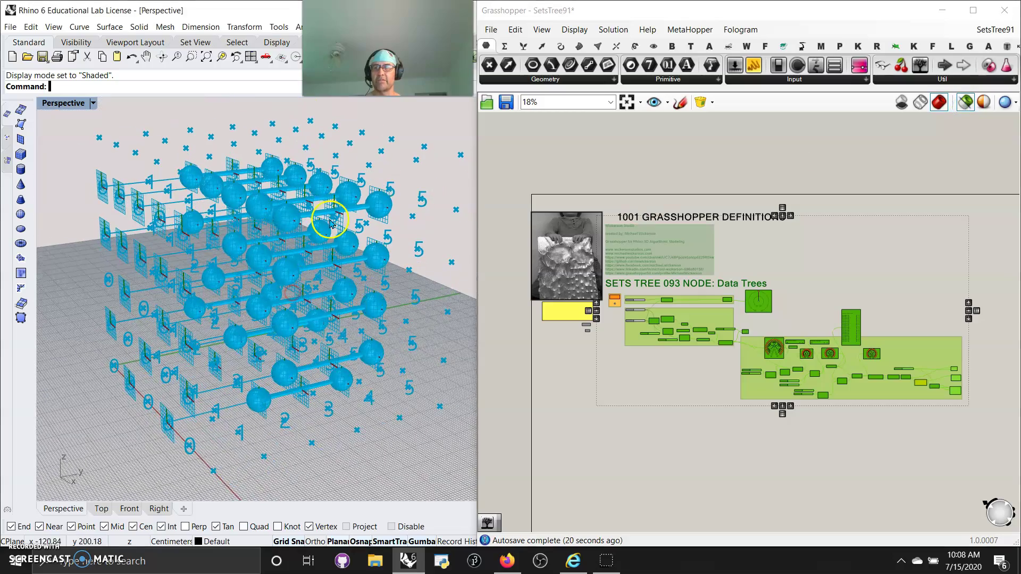
# Step: Flatten the Dispatch component's List B output again
pyautogui.moveTo(660, 458); pyautogui.dragTo(678, 455, button='right')
pyautogui.scroll(2, 638, 469)
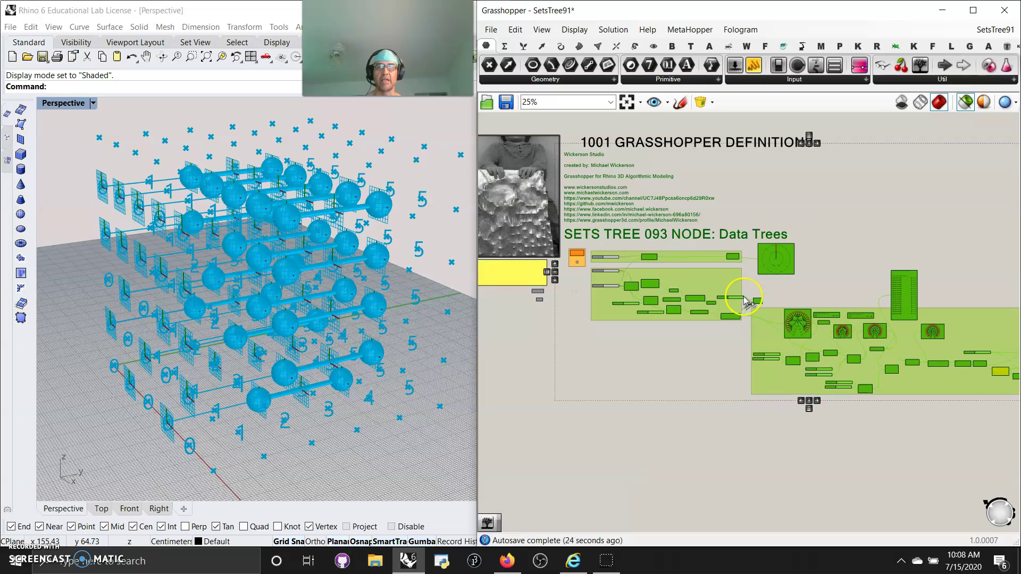
pyautogui.scroll(8, 791, 405)
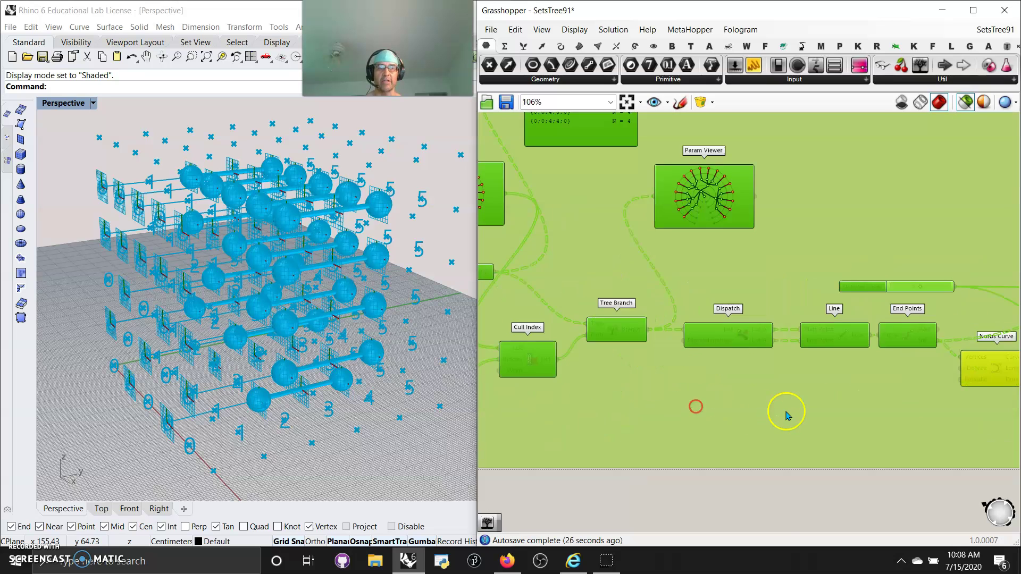
pyautogui.moveTo(846, 389); pyautogui.dragTo(765, 410, button='right')
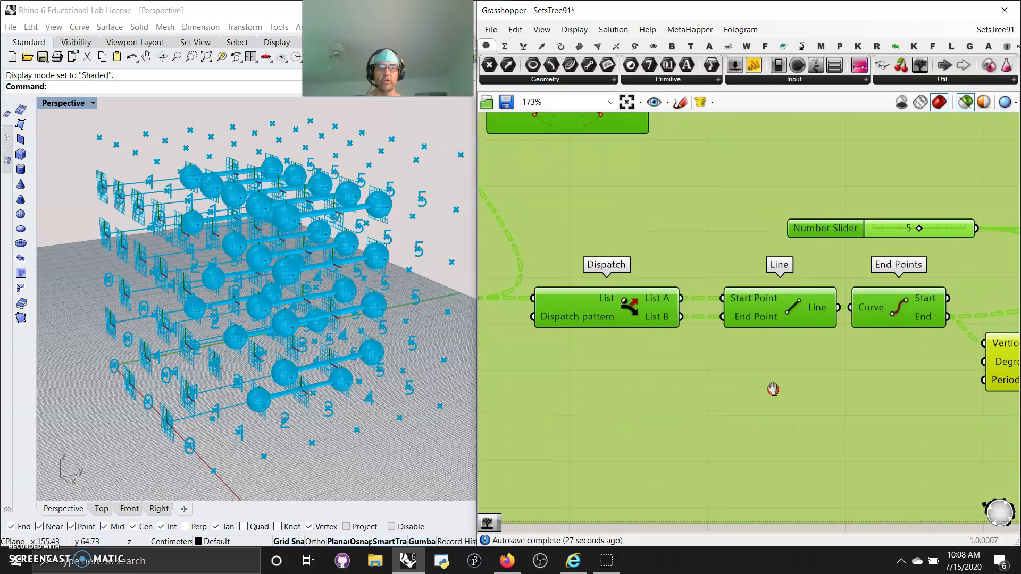
pyautogui.rightClick(654, 318)
pyautogui.click(687, 381)
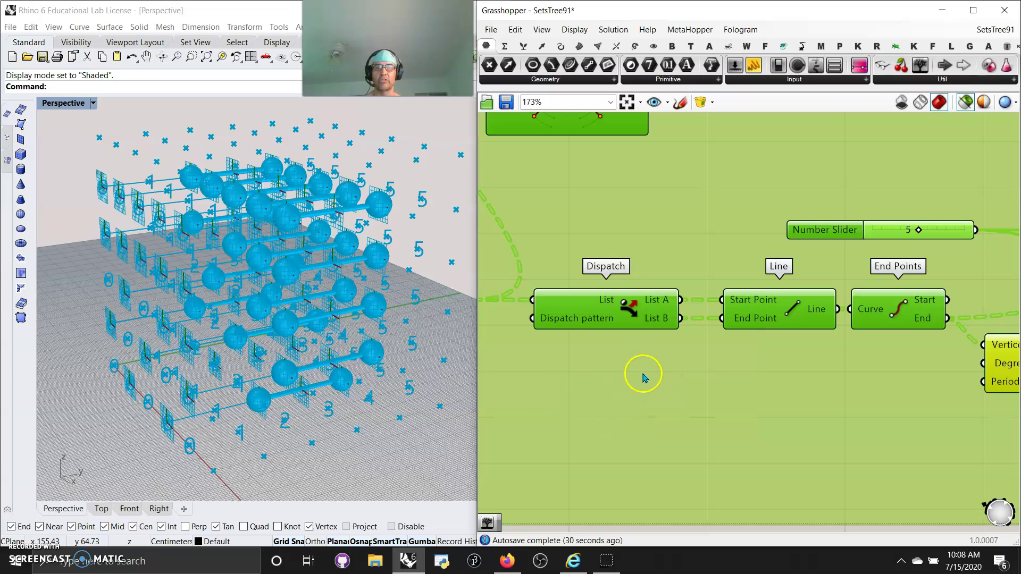
pyautogui.scroll(3, 646, 372)
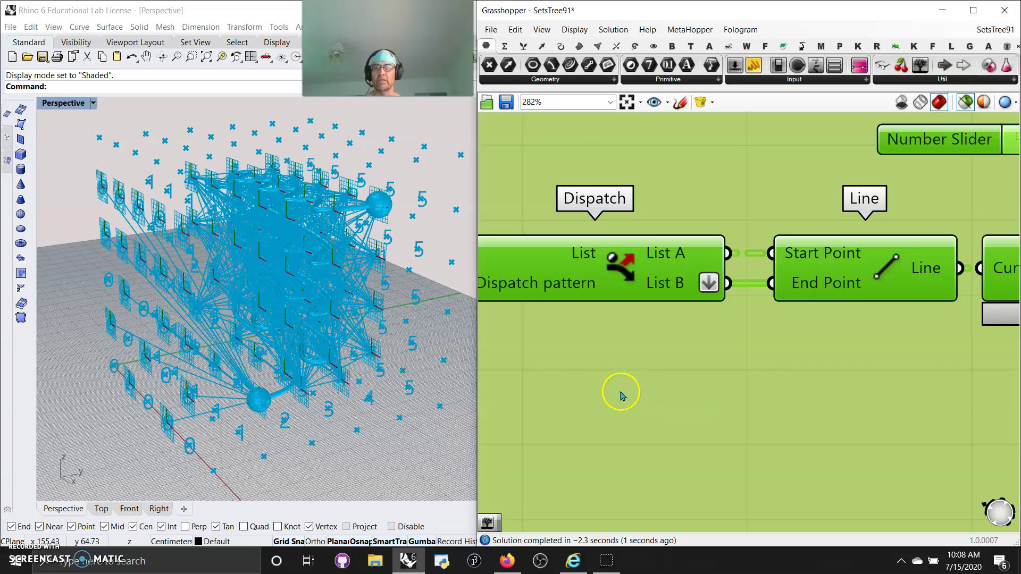
# Step: Turn off the selected-only preview, then inspect the piped curve and trace the definition back to the grid's Move components
pyautogui.click(965, 101)
pyautogui.moveTo(365, 330)
pyautogui.mouseDown(button='right')
pyautogui.moveTo(396, 359)
pyautogui.moveTo(351, 337)
pyautogui.mouseUp(button='right')
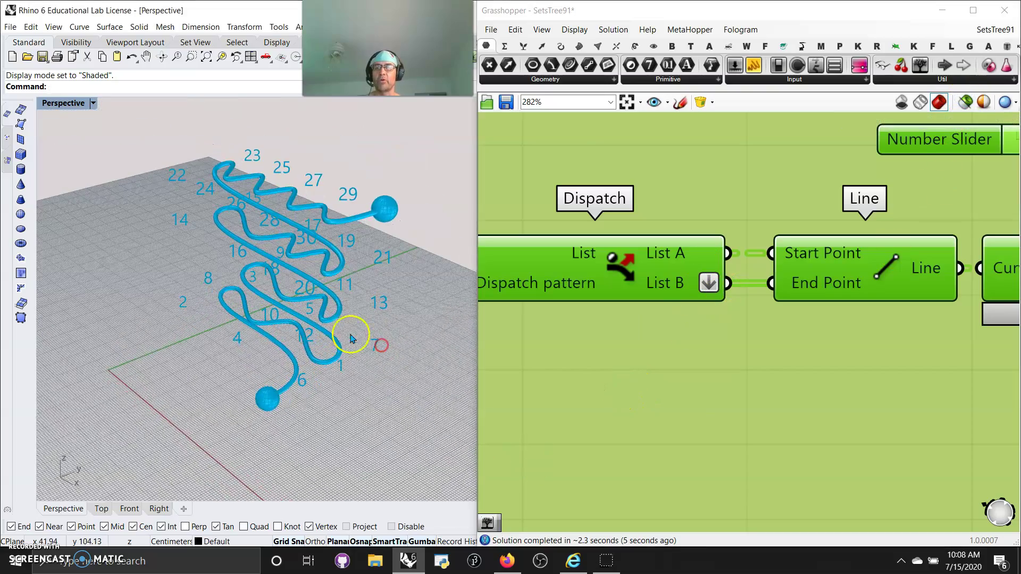
pyautogui.scroll(-4, 268, 350)
pyautogui.moveTo(600, 372); pyautogui.dragTo(879, 423, button='right')
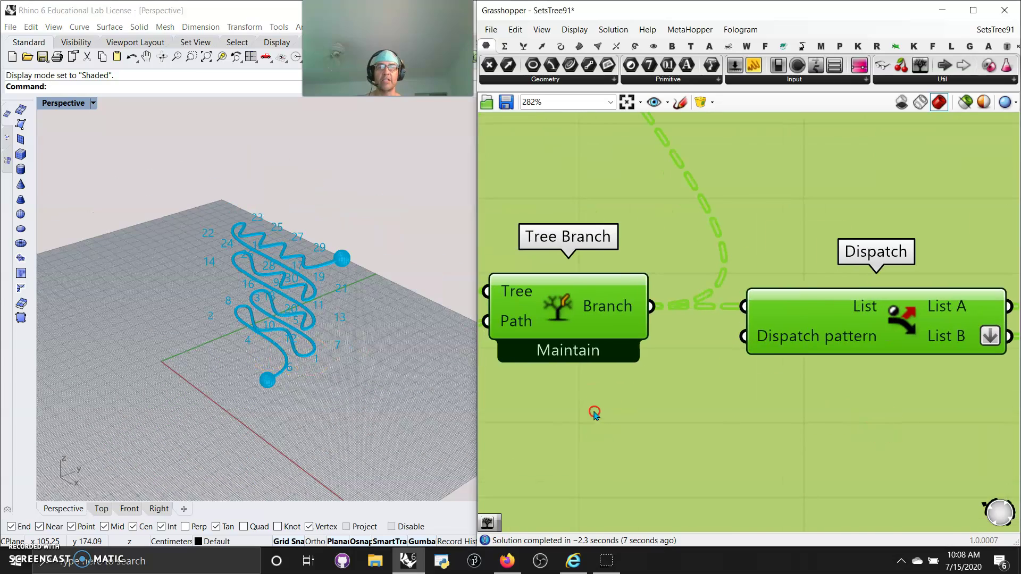
pyautogui.scroll(-6, 595, 415)
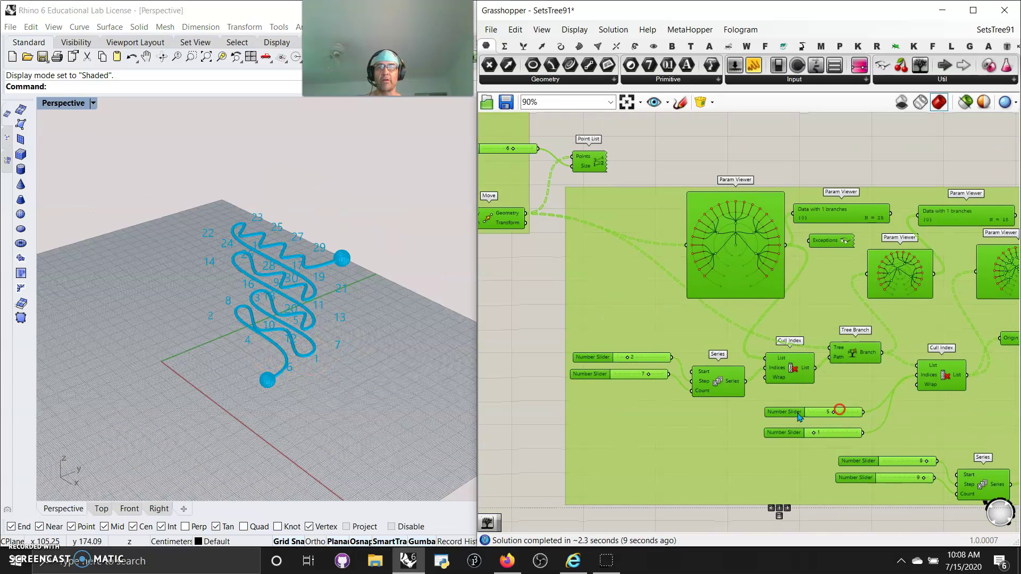
pyautogui.moveTo(585, 319); pyautogui.dragTo(851, 388, button='right')
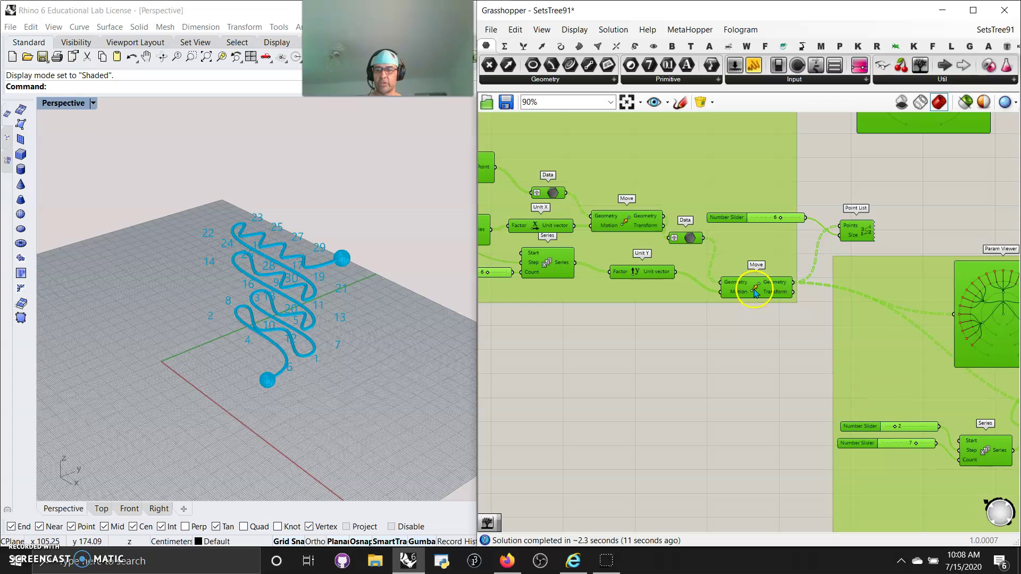
# Step: Turn on the selected-only preview and select just the Point List, Pipe and Mesh Sphere output components
pyautogui.click(965, 101)
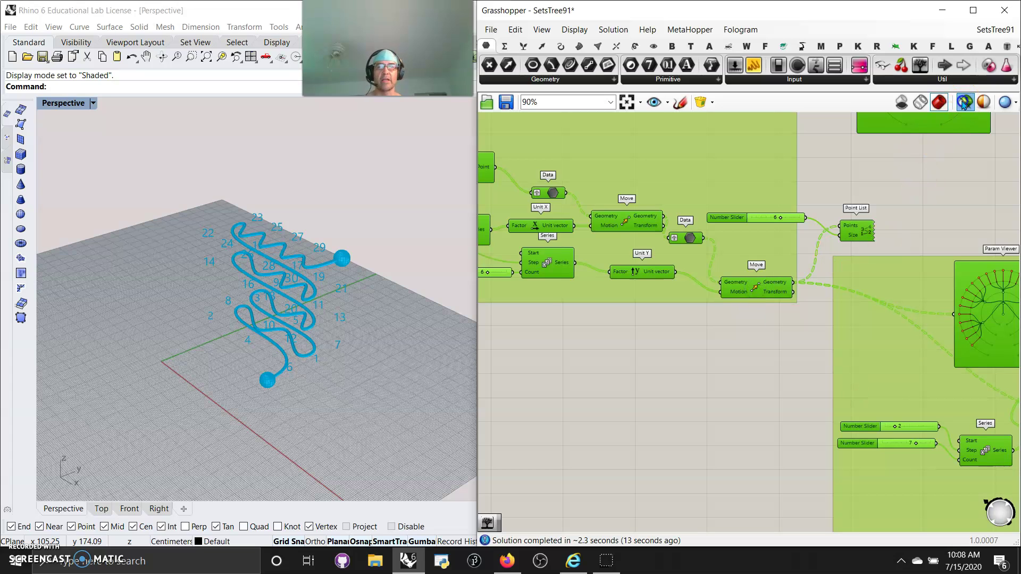
pyautogui.click(671, 408)
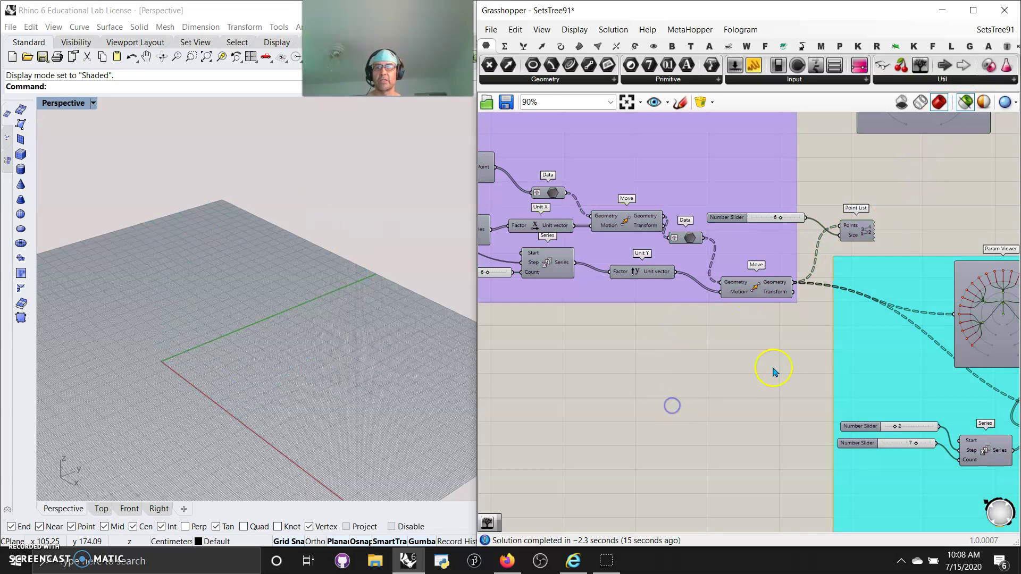
pyautogui.scroll(-2, 755, 385)
pyautogui.scroll(-8, 768, 383)
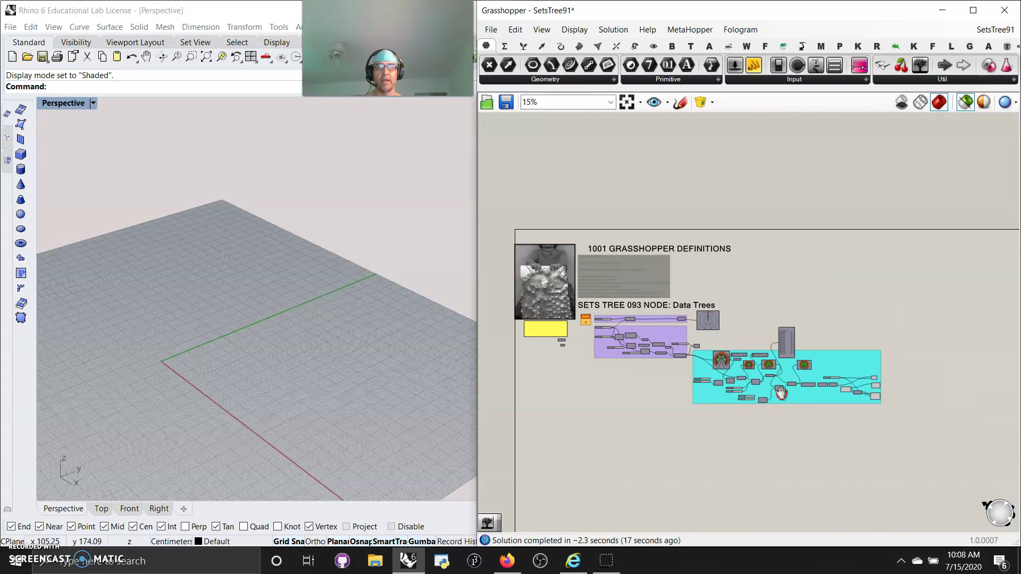
pyautogui.click(878, 410)
# Step: Add the final Move component to the selection to show its grid points around the piped curve
pyautogui.moveTo(600, 371); pyautogui.dragTo(639, 419, button='right')
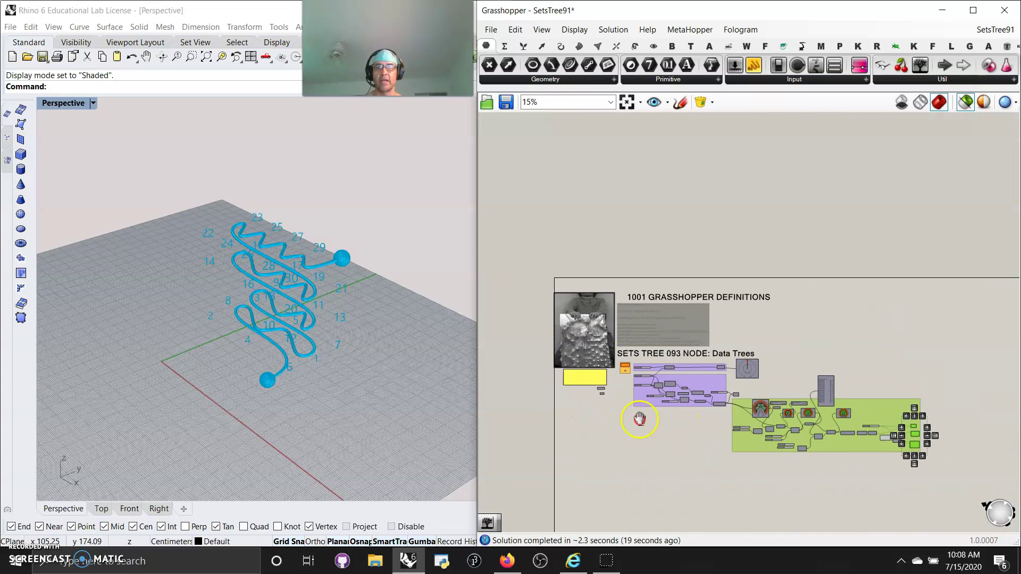
pyautogui.scroll(8, 718, 407)
pyautogui.click(722, 413)
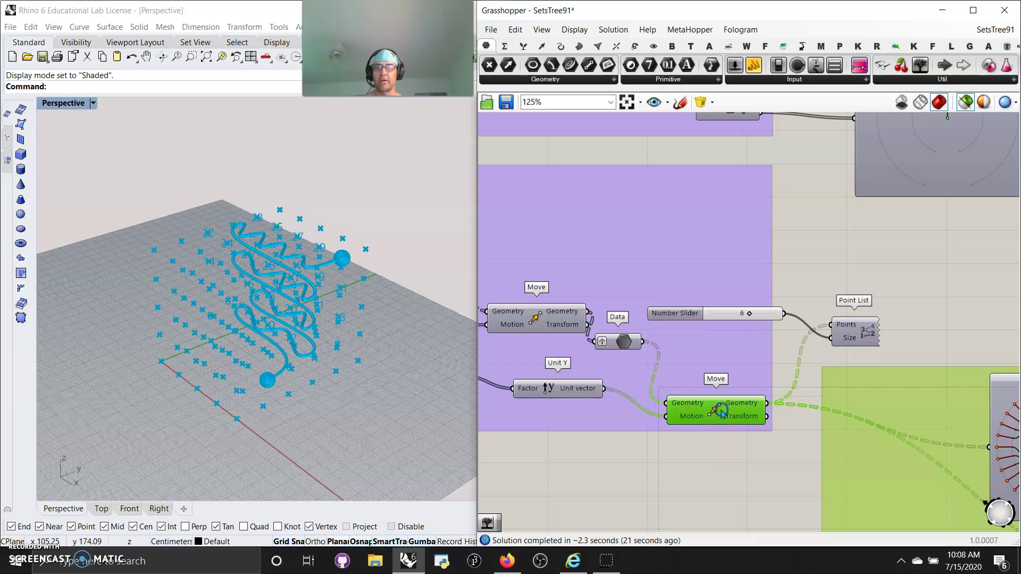
pyautogui.moveTo(349, 410)
pyautogui.mouseDown(button='right')
pyautogui.moveTo(326, 321)
pyautogui.moveTo(304, 374)
pyautogui.moveTo(342, 403)
pyautogui.mouseUp(button='right')
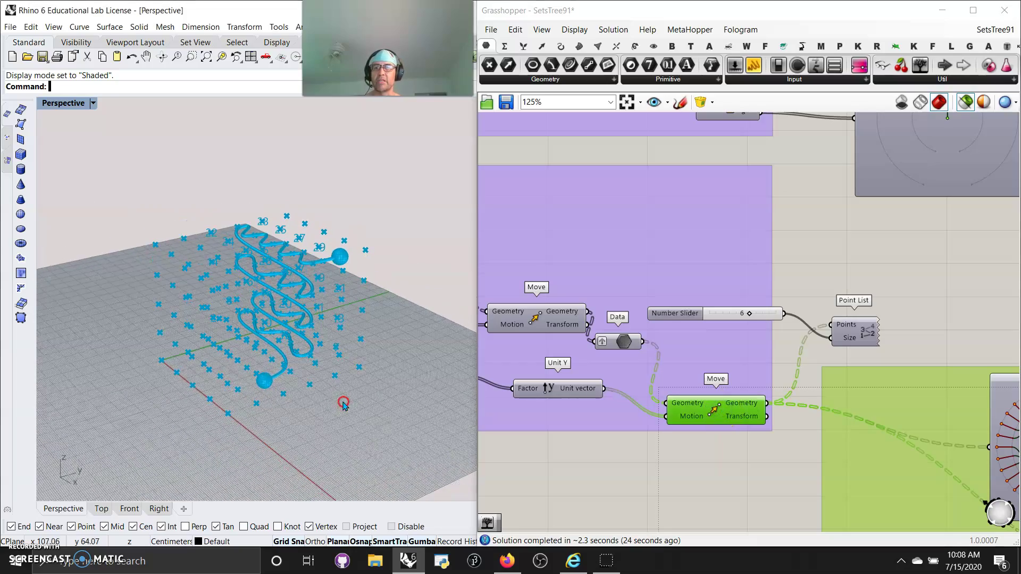
pyautogui.rightClick(722, 423)
pyautogui.click(742, 443)
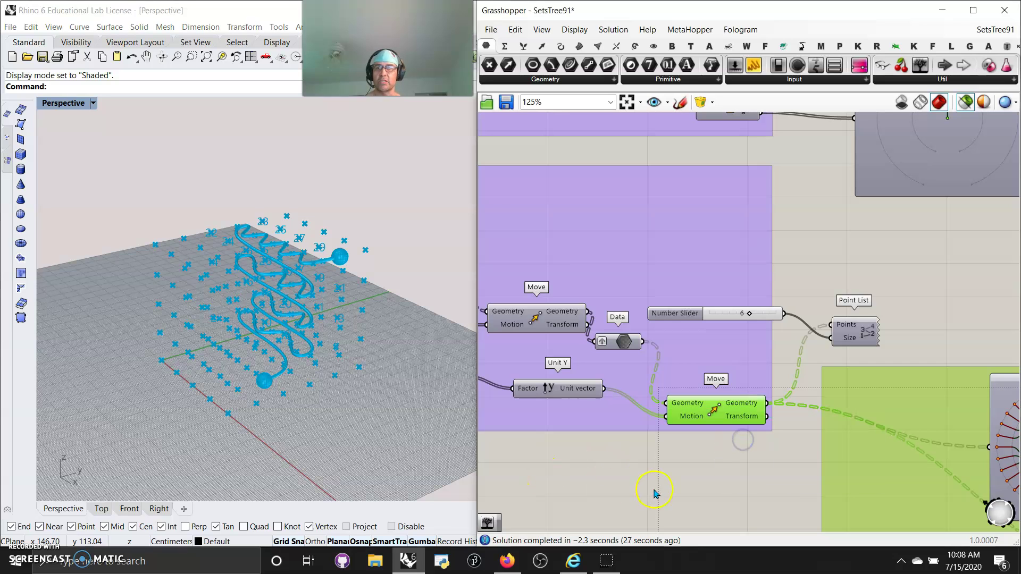
# Step: Clear the component selection, turn off the selected-only preview and view the piped curve within the whole point grid
pyautogui.click(709, 477)
pyautogui.click(965, 101)
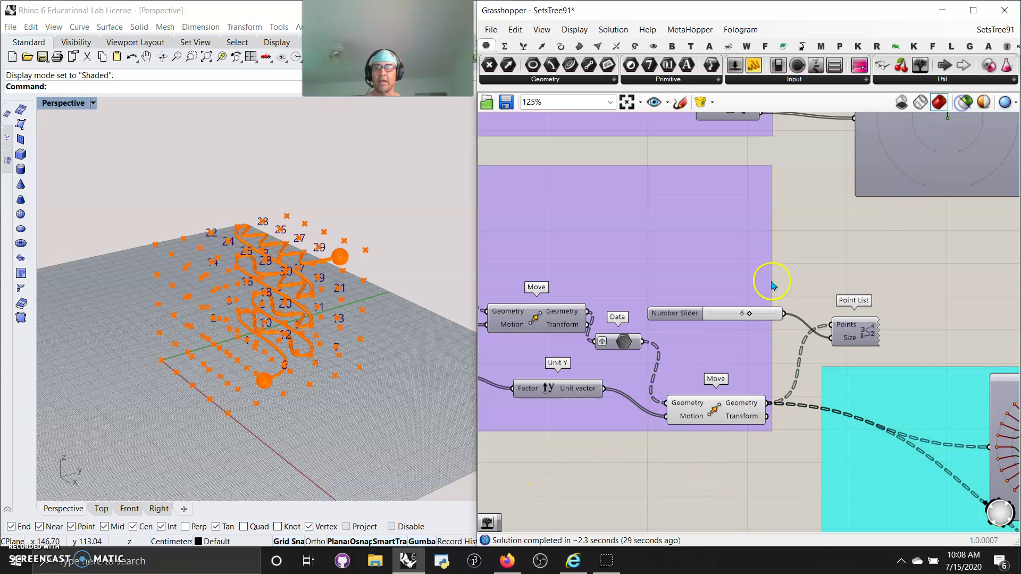
pyautogui.moveTo(360, 410); pyautogui.dragTo(370, 386, button='right')
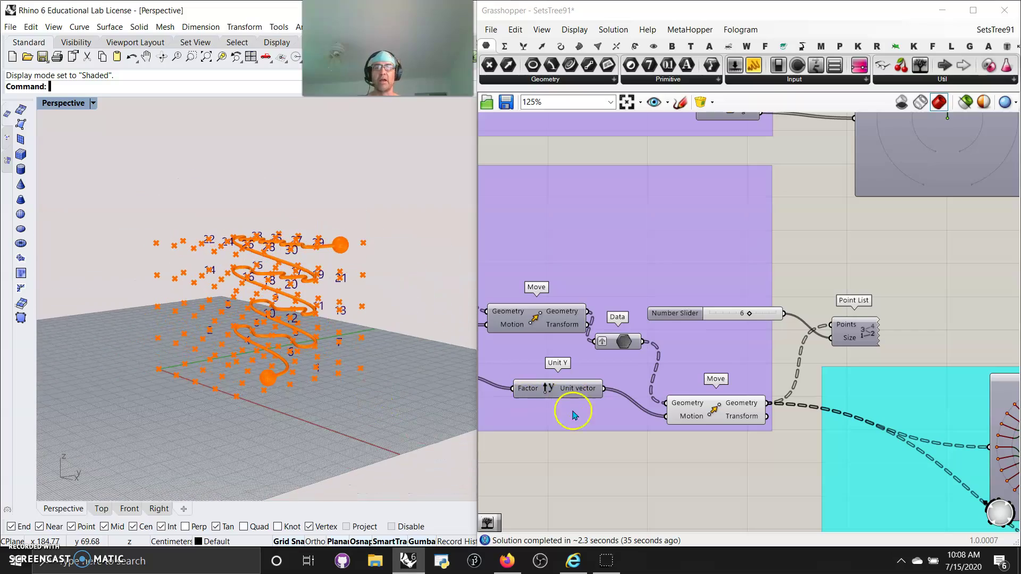
# Step: Examine the purple grid-generating groups, the Tree Branch component and the piped curve within the point grid from several angles
pyautogui.scroll(-4, 630, 445)
pyautogui.moveTo(632, 446); pyautogui.dragTo(802, 359, button='right')
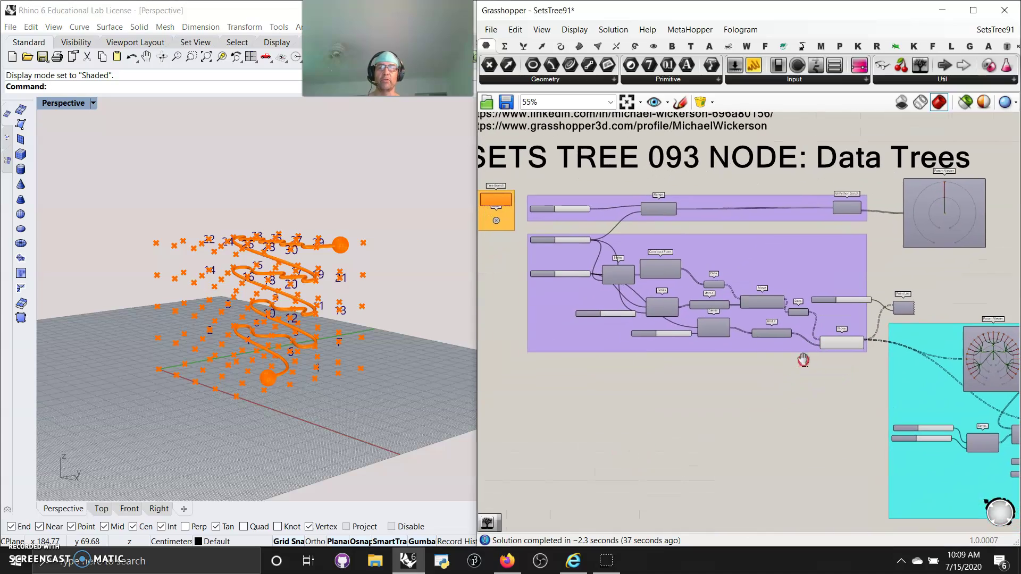
pyautogui.moveTo(686, 398)
pyautogui.mouseDown(button='right')
pyautogui.moveTo(675, 410)
pyautogui.moveTo(690, 410)
pyautogui.mouseUp(button='right')
pyautogui.moveTo(366, 369)
pyautogui.mouseDown(button='right')
pyautogui.moveTo(334, 393)
pyautogui.moveTo(348, 376)
pyautogui.mouseUp(button='right')
pyautogui.moveTo(549, 276); pyautogui.dragTo(563, 349, button='right')
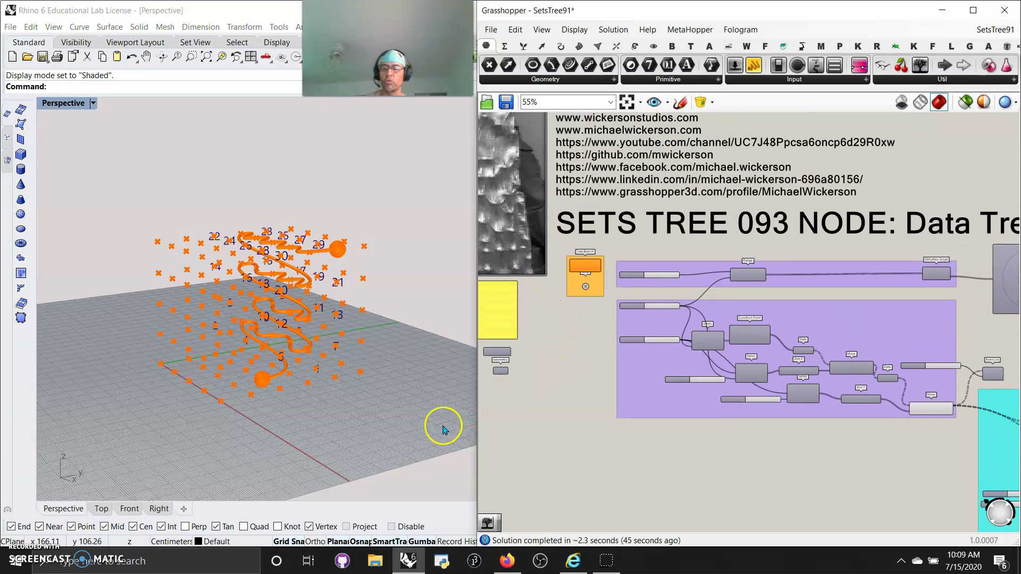
pyautogui.moveTo(350, 378)
pyautogui.mouseDown(button='right')
pyautogui.moveTo(346, 424)
pyautogui.moveTo(289, 426)
pyautogui.moveTo(269, 396)
pyautogui.moveTo(325, 407)
pyautogui.moveTo(364, 394)
pyautogui.mouseUp(button='right')
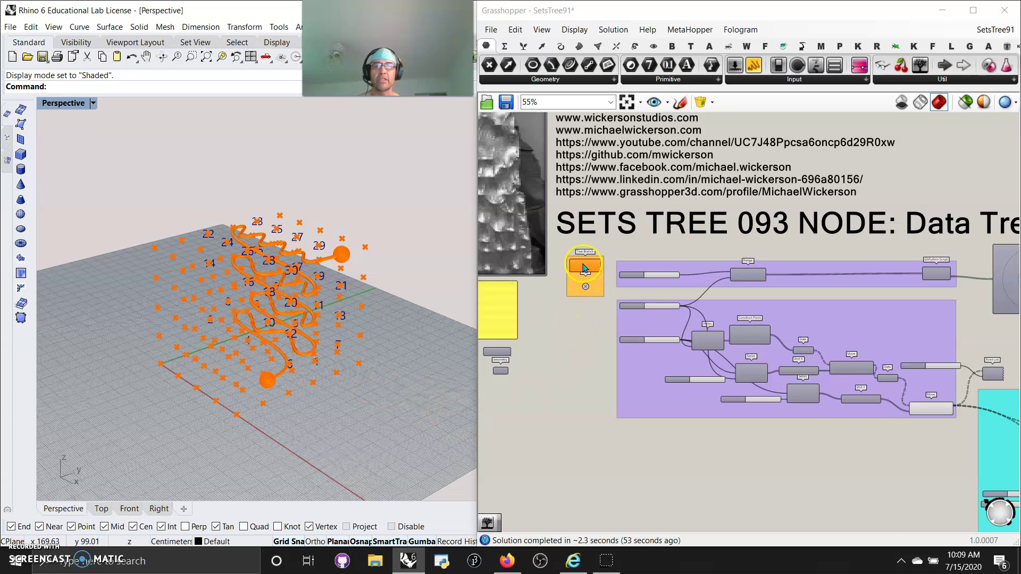
pyautogui.scroll(5, 583, 267)
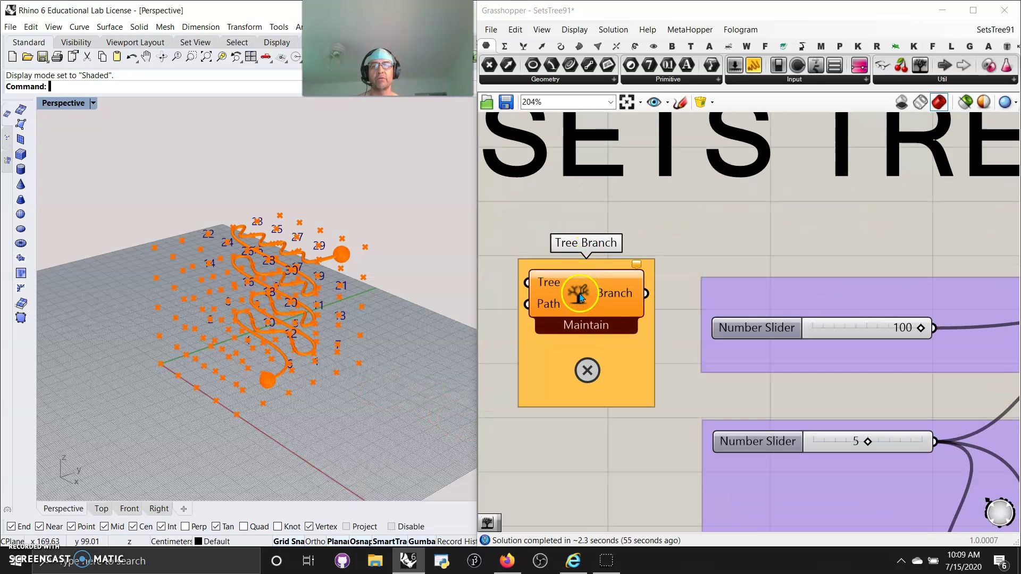
pyautogui.scroll(-7, 702, 239)
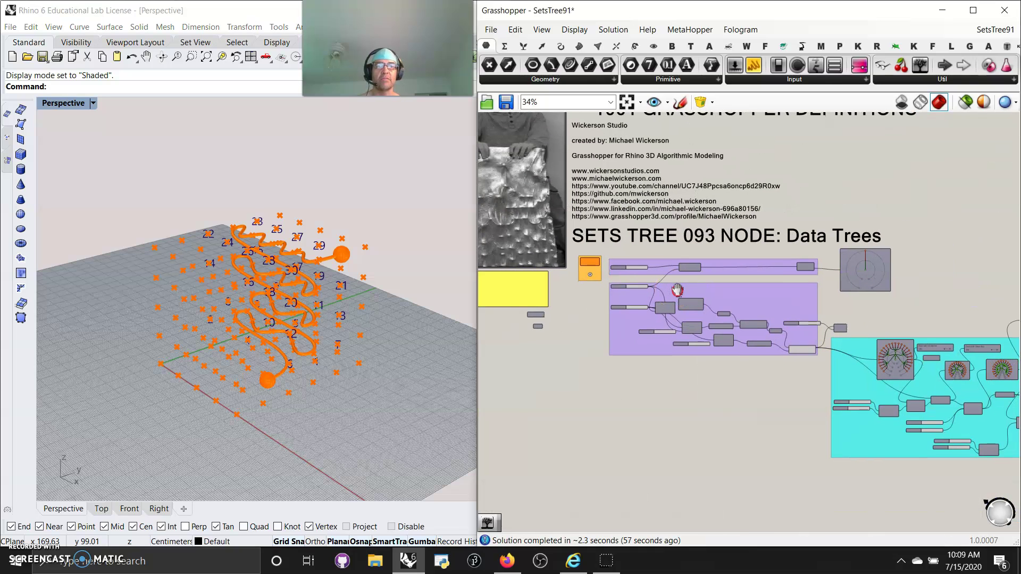
pyautogui.moveTo(676, 290); pyautogui.dragTo(677, 275, button='right')
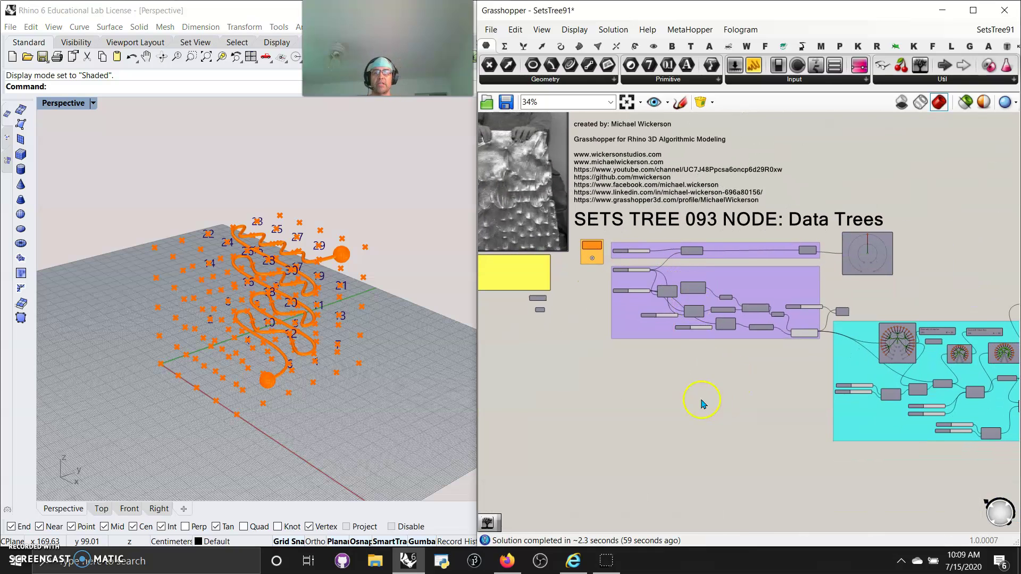
# Step: Show the Vector components and move the tall data viewer on the canvas up, clear of the cyan group
pyautogui.click(541, 46)
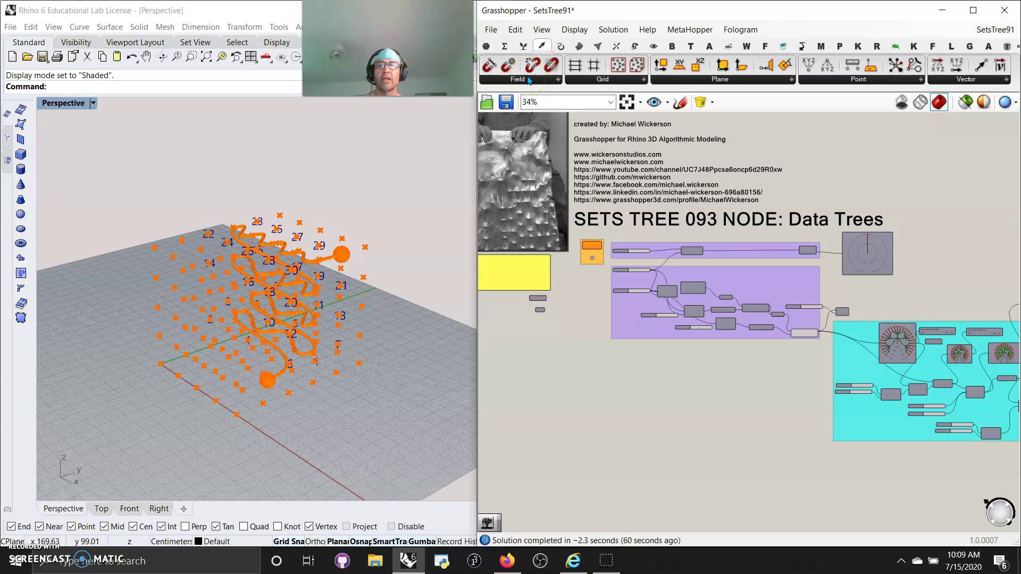
pyautogui.scroll(-2, 603, 370)
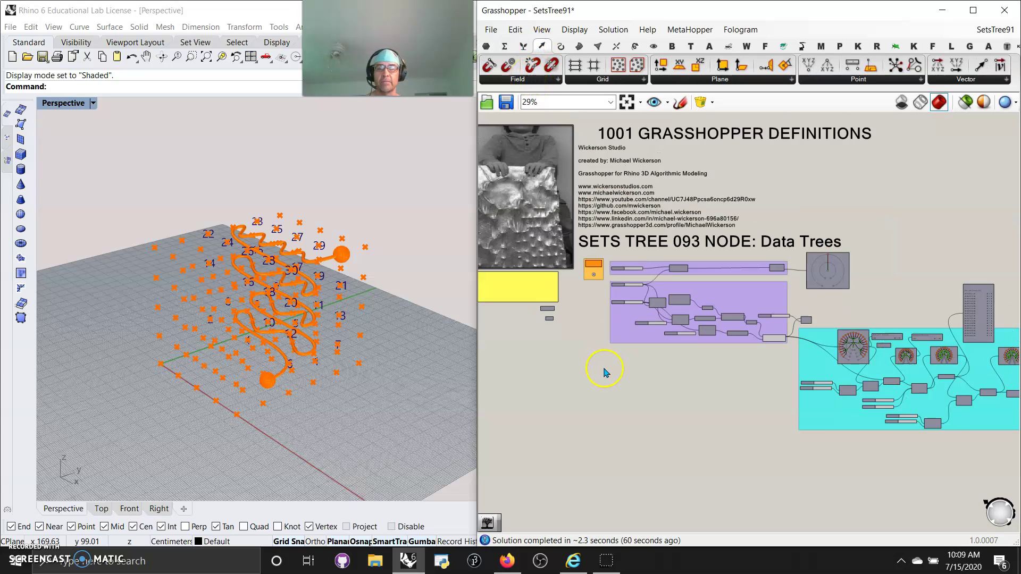
pyautogui.moveTo(604, 426); pyautogui.dragTo(593, 421, button='right')
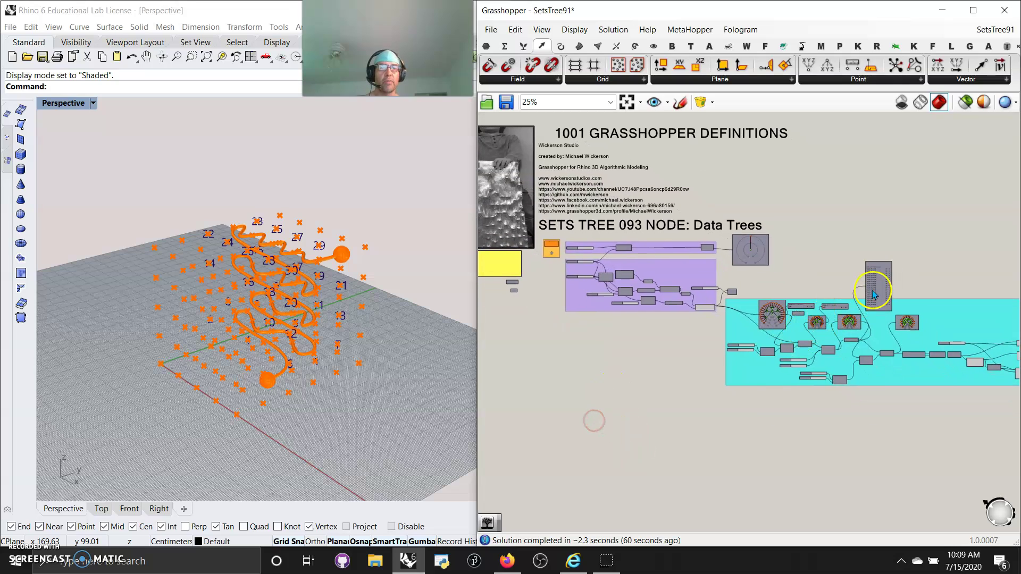
pyautogui.moveTo(875, 291); pyautogui.dragTo(879, 278)
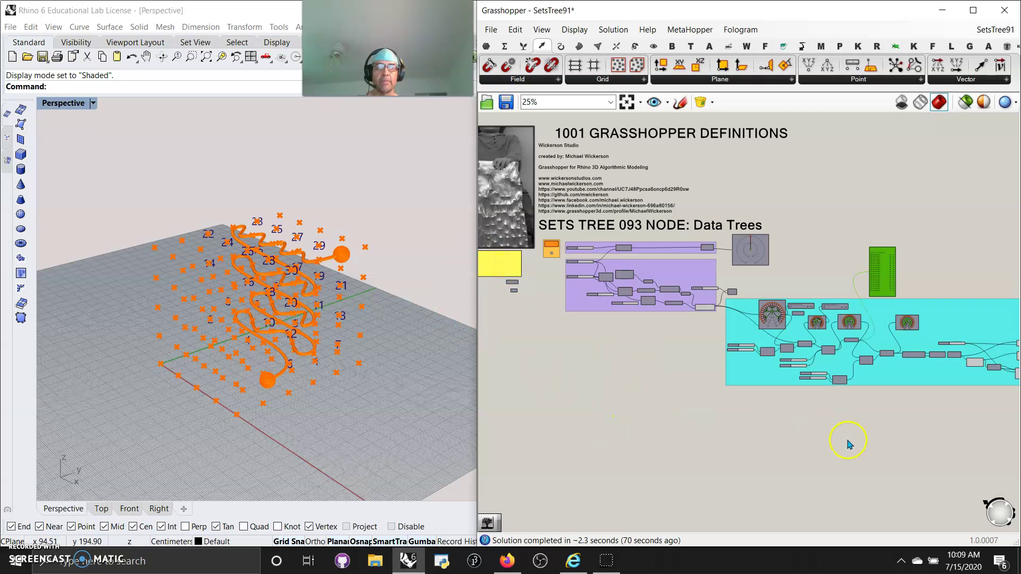
# Step: Select the three output components at the end of the cyan group to highlight the numbered points, pipe and spheres in the model
pyautogui.moveTo(832, 442)
pyautogui.mouseDown(button='right')
pyautogui.moveTo(719, 418)
pyautogui.moveTo(790, 444)
pyautogui.mouseUp(button='right')
pyautogui.click(956, 326)
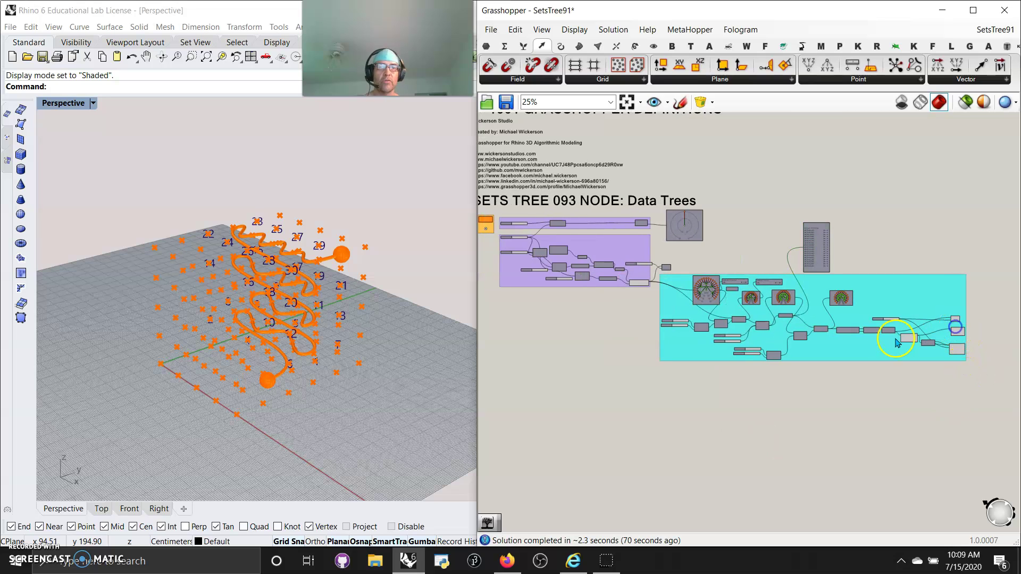
pyautogui.moveTo(980, 386); pyautogui.dragTo(898, 261)
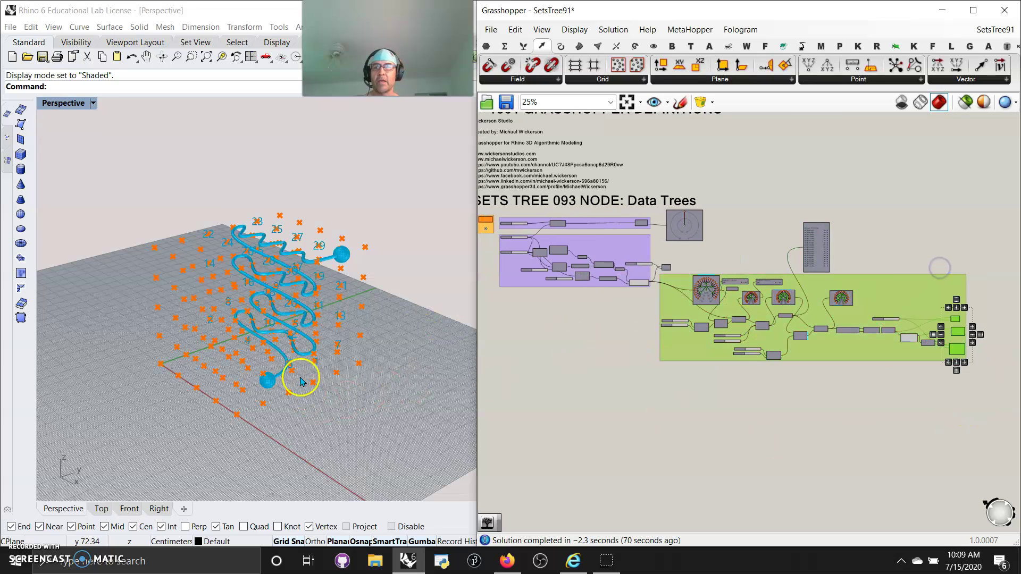
pyautogui.scroll(3, 284, 319)
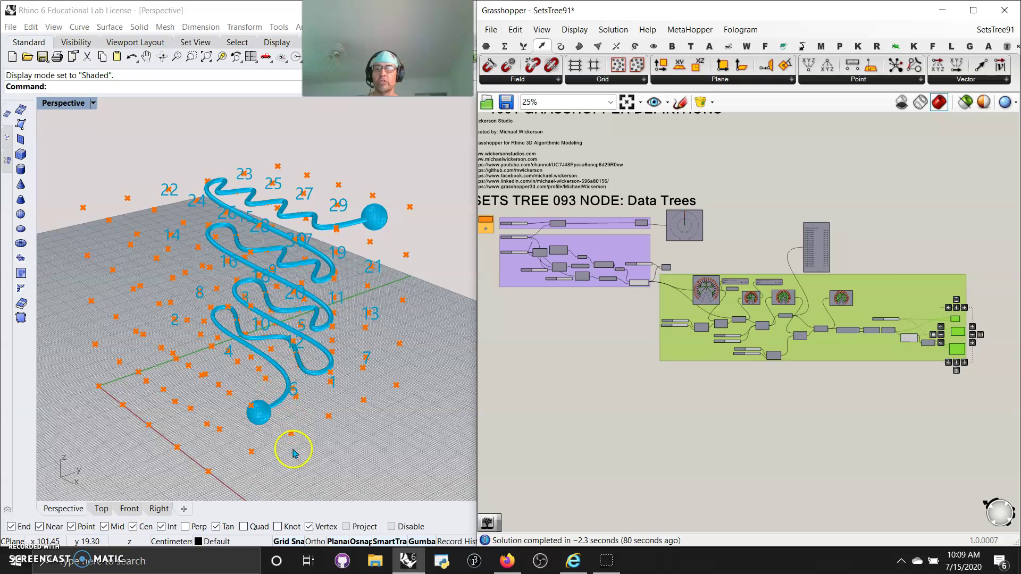